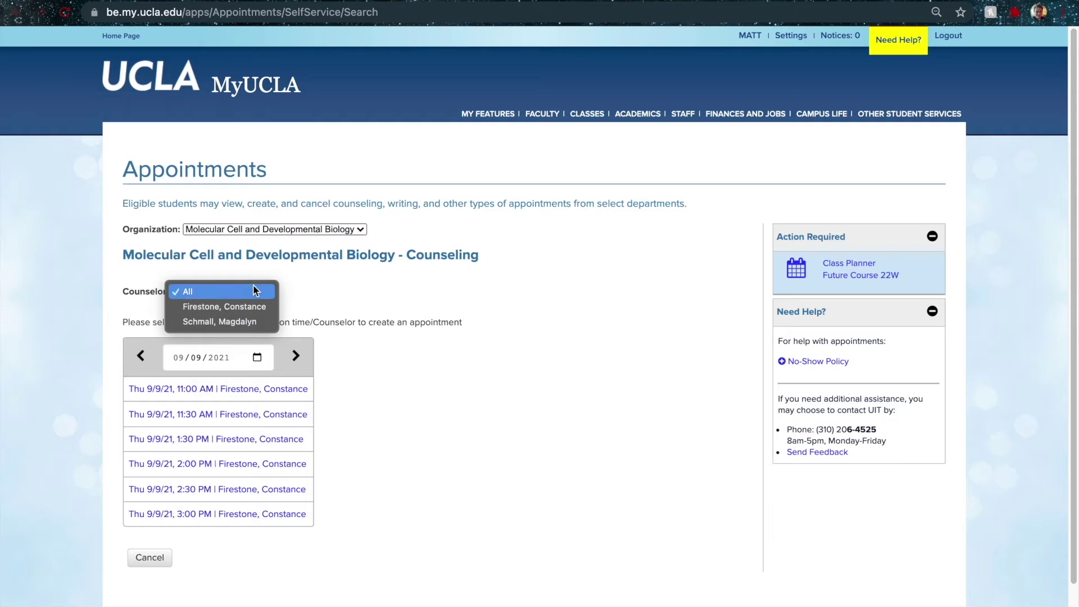
- Close the Counselor dropdown with all counselors still selected
click(259, 358)
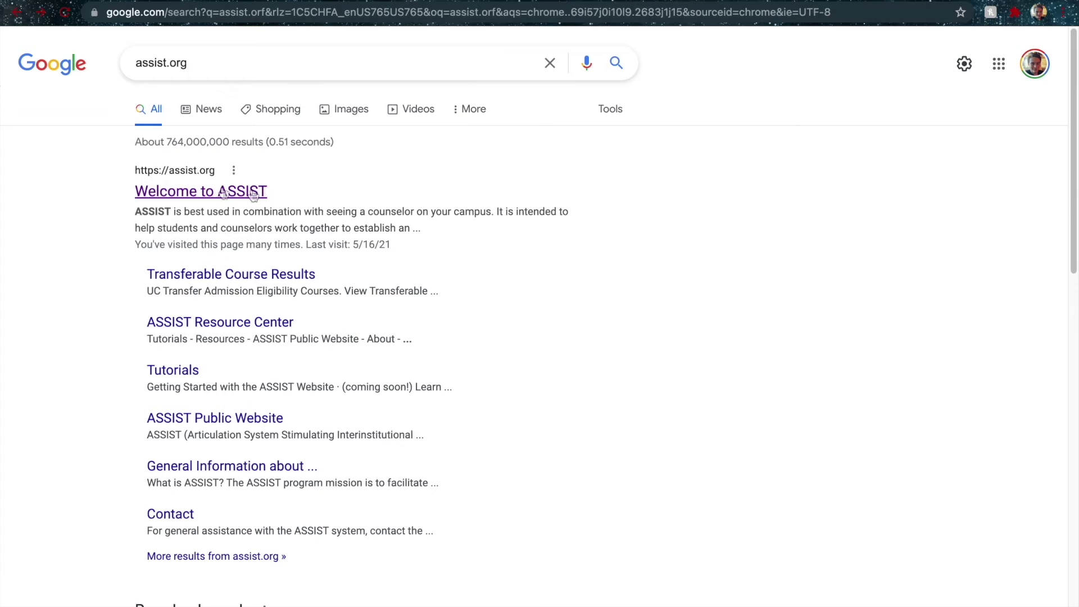
- On ASSIST, view agreements between UCLA and MiraCosta College
click(231, 192)
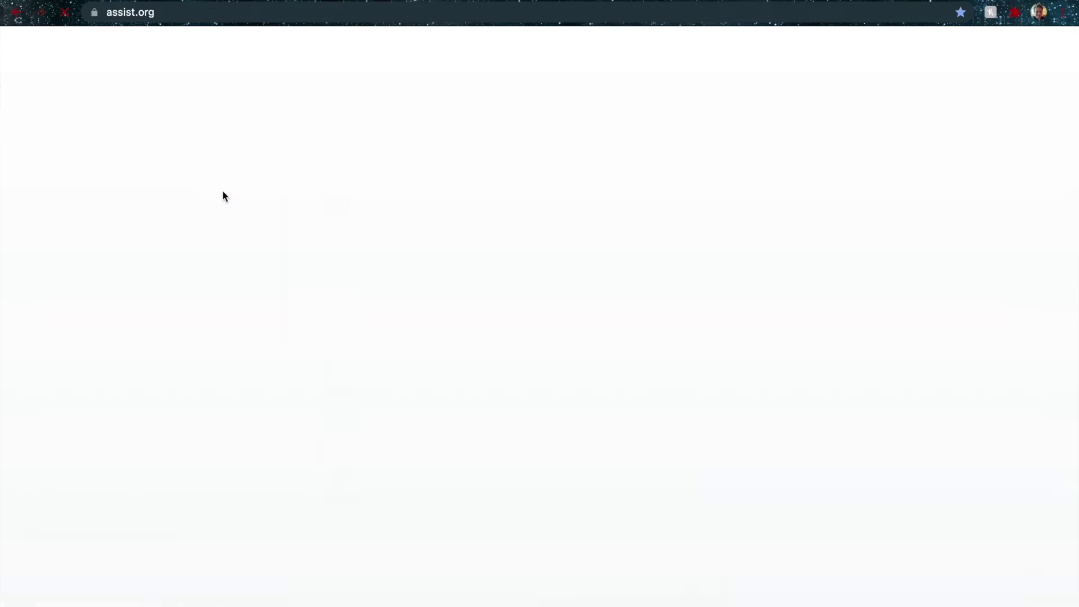
click(525, 355)
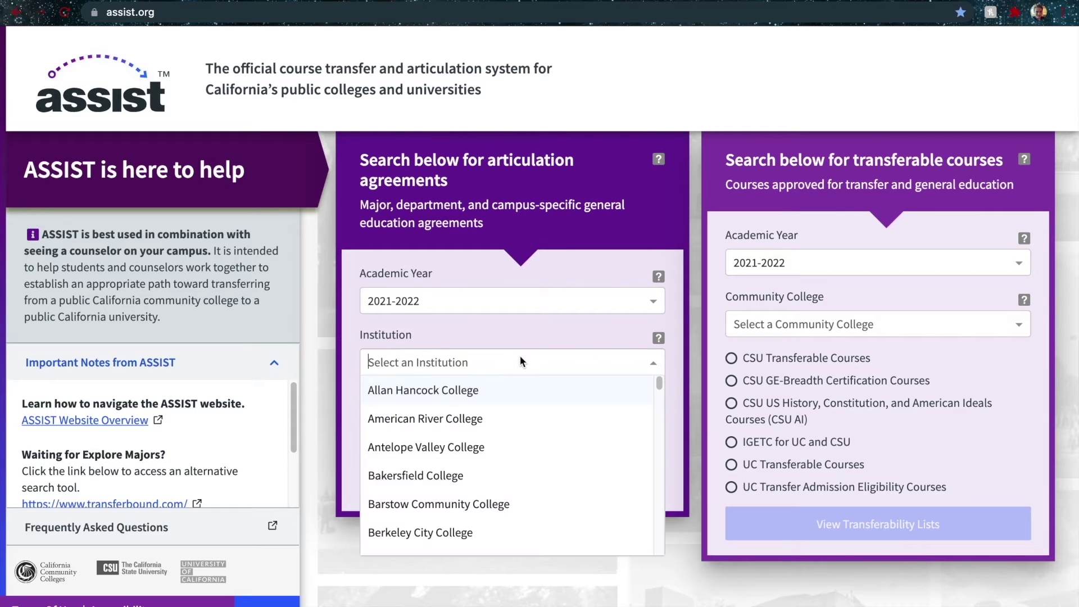
text(ucla)
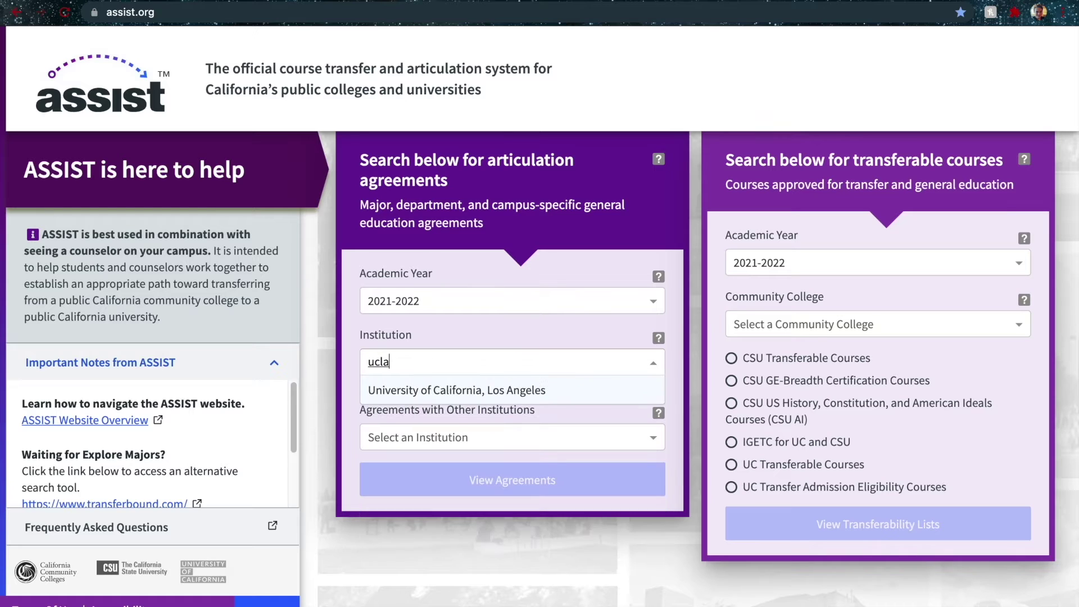
click(523, 386)
click(519, 427)
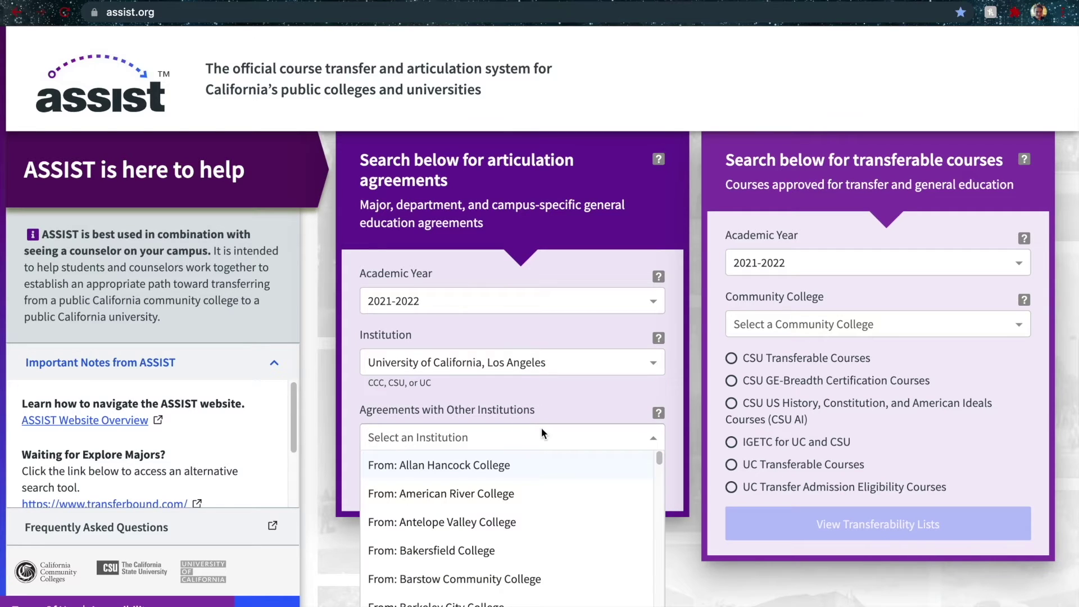
text(mira)
key(Return)
click(518, 469)
- Browse the Computer Science, European Studies, Linguistics and French, Portuguese & Brazilian Studies, and Spanish agreements
scroll(240, 412, down, 12)
click(241, 412)
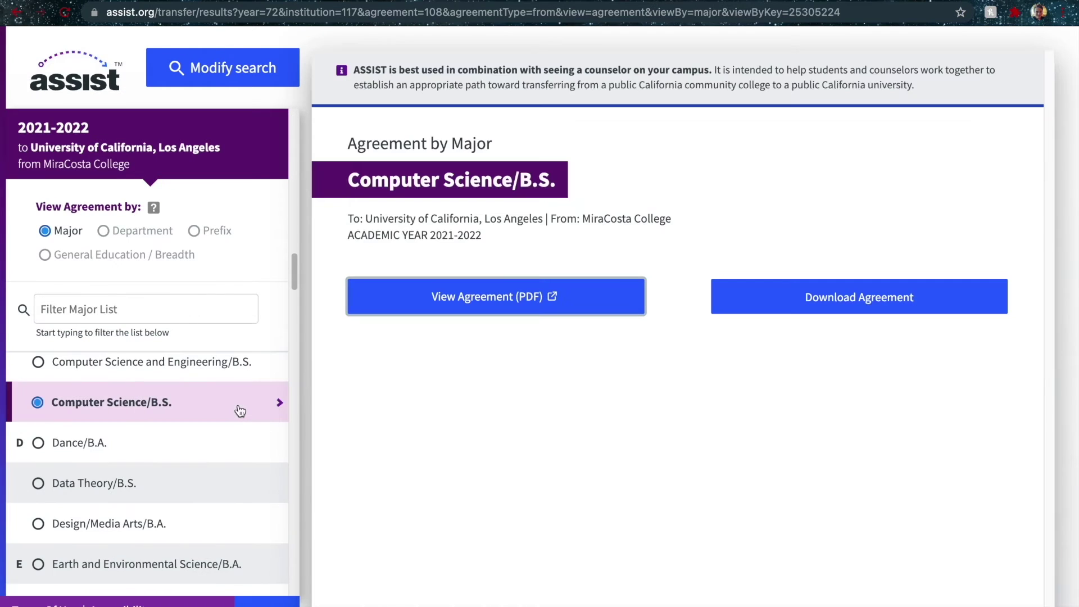
scroll(241, 412, down, 10)
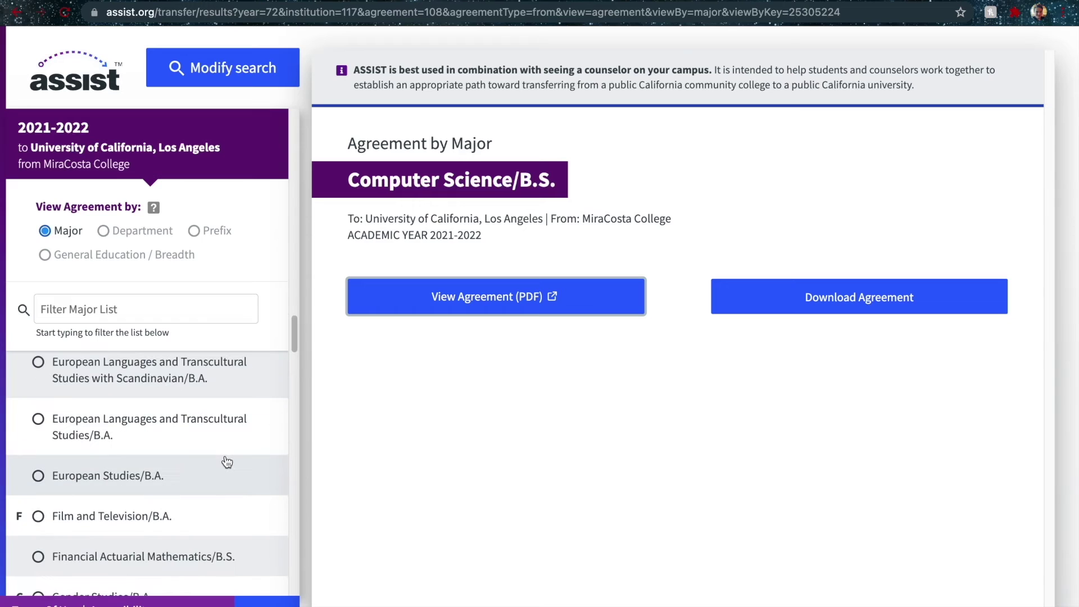
click(227, 462)
scroll(227, 462, down, 10)
click(227, 462)
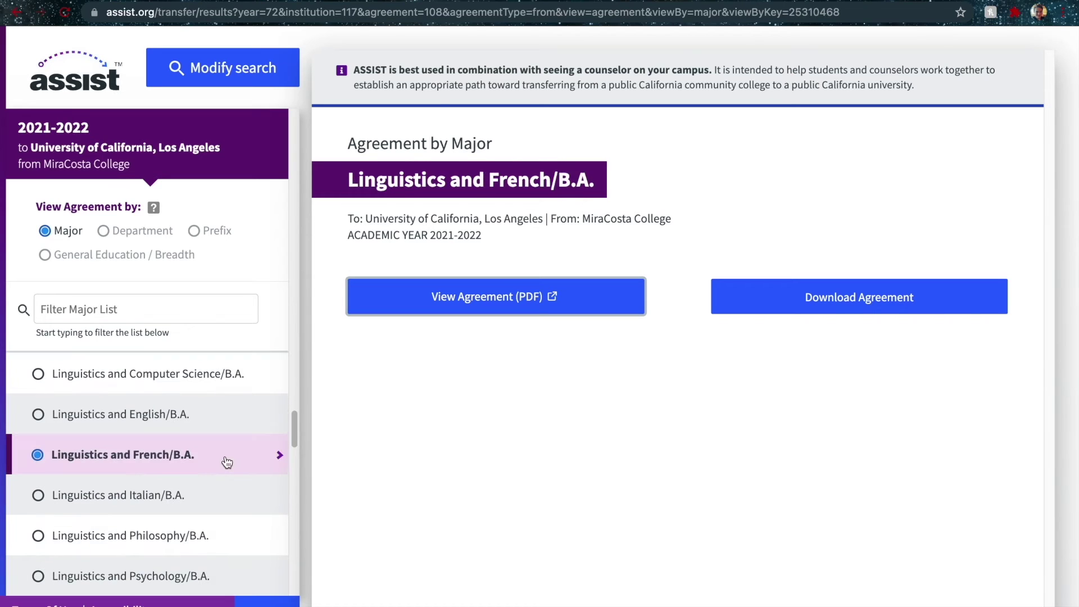
scroll(227, 462, down, 10)
click(227, 462)
scroll(227, 462, down, 6)
click(227, 462)
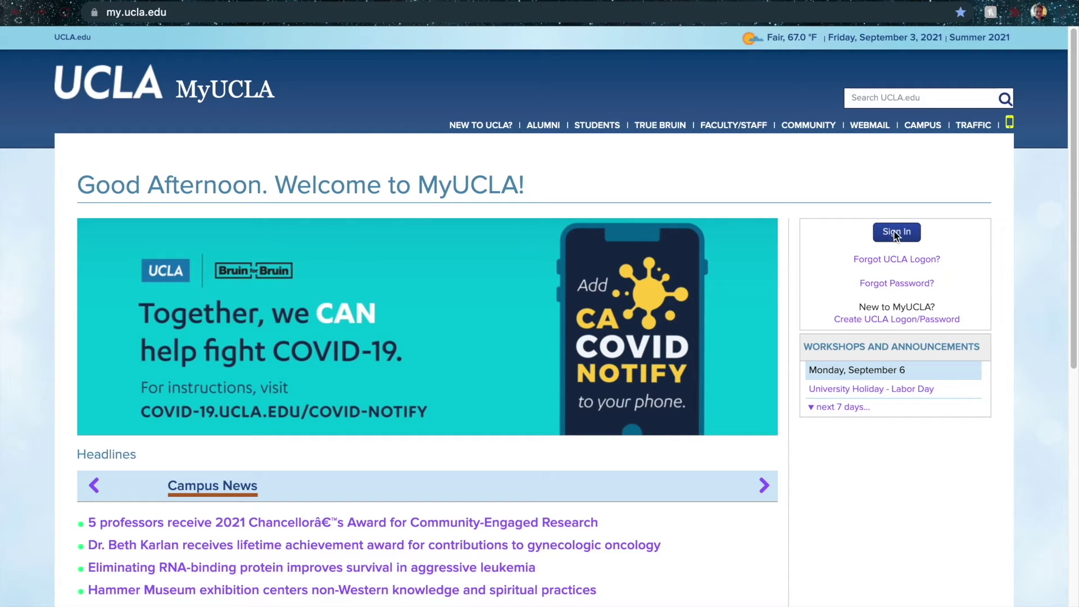
- Sign in, go to the Degree Progress/Audit Report, and continue into DARS
click(896, 232)
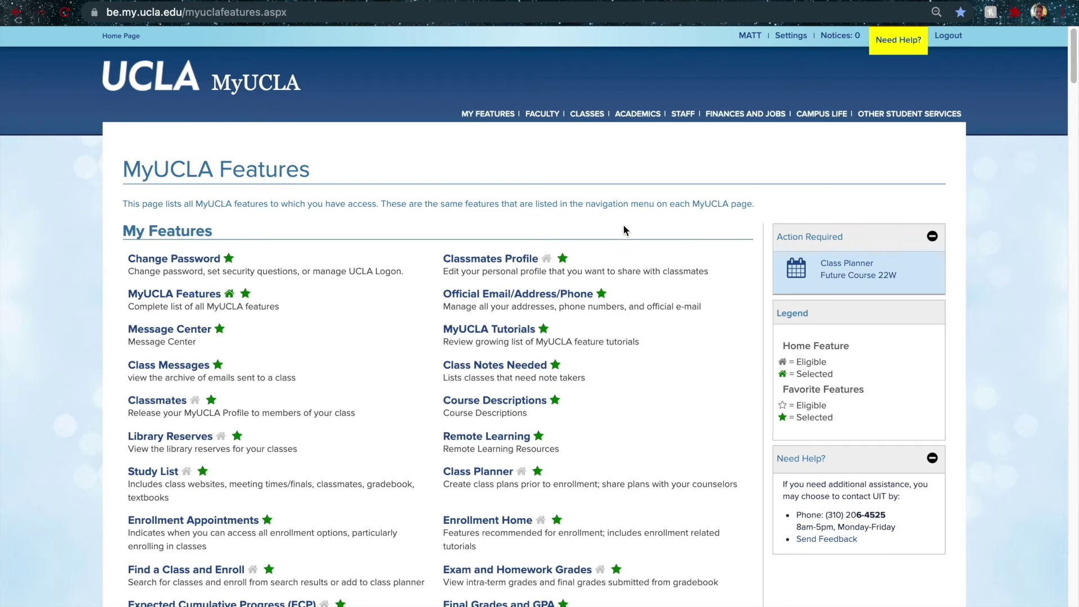
click(618, 115)
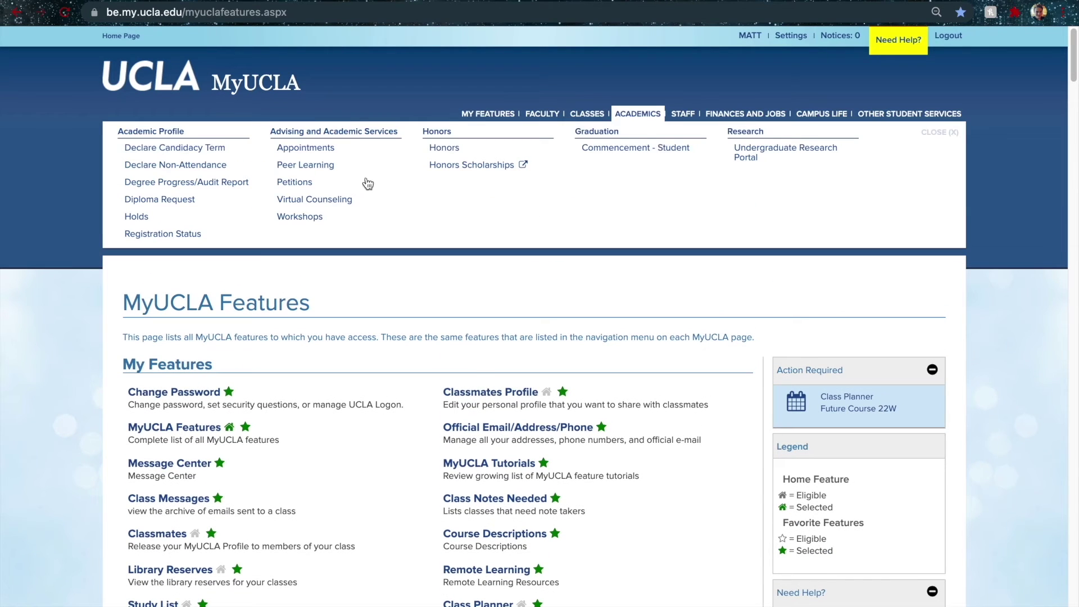
click(241, 188)
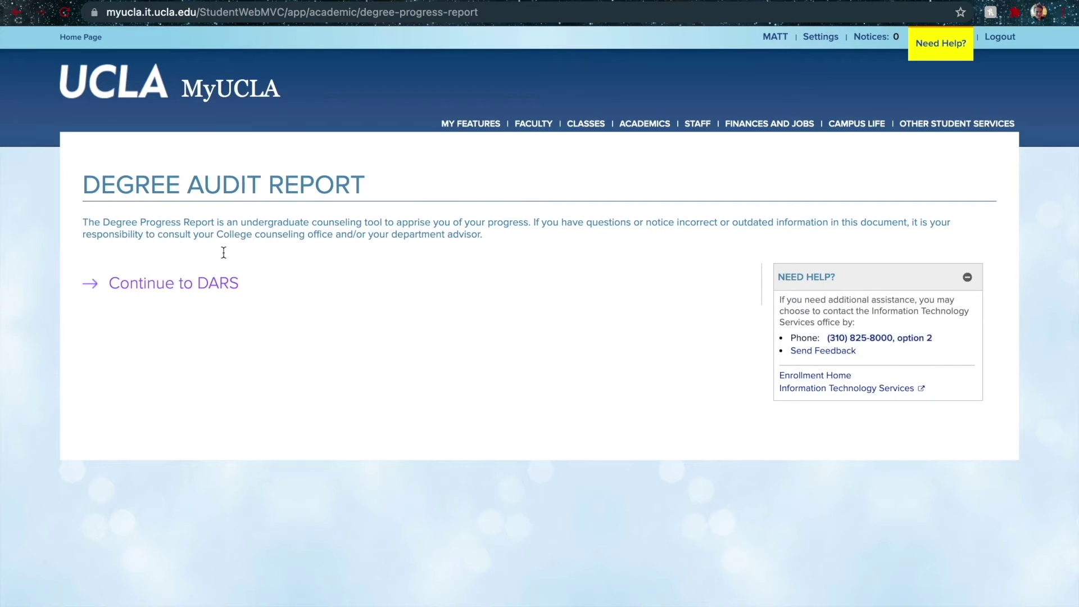
click(211, 287)
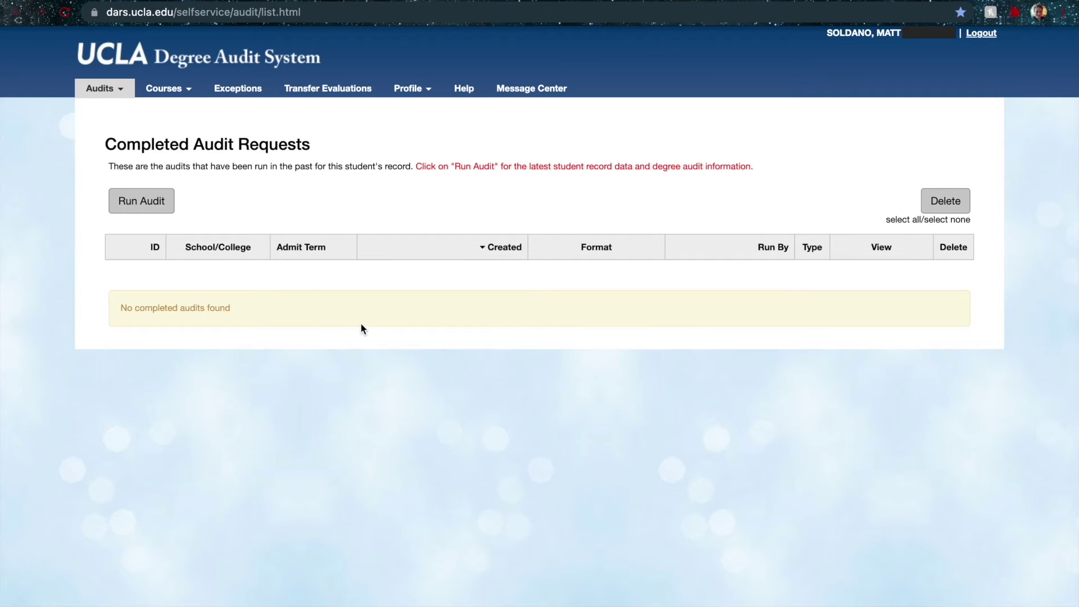
- Request a new degree audit of current programs and open the completed report
click(148, 209)
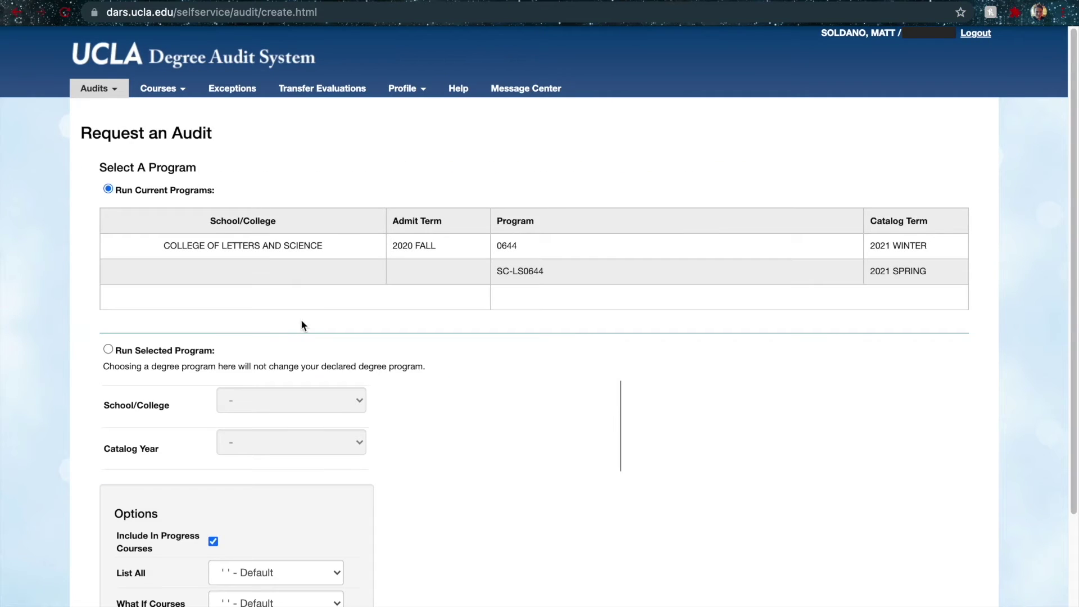
click(131, 355)
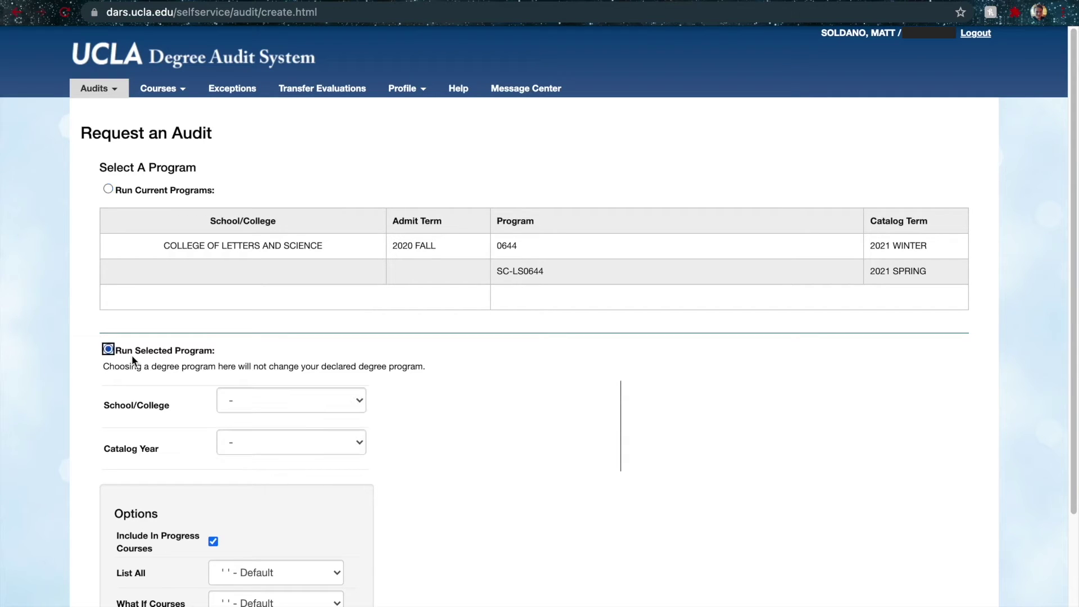
click(244, 433)
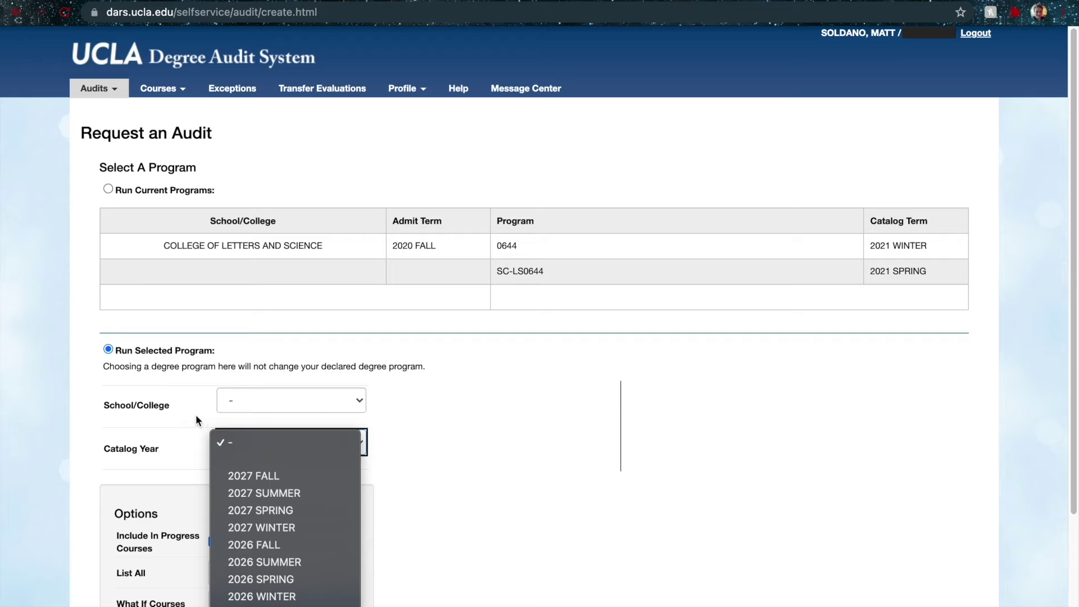
click(447, 400)
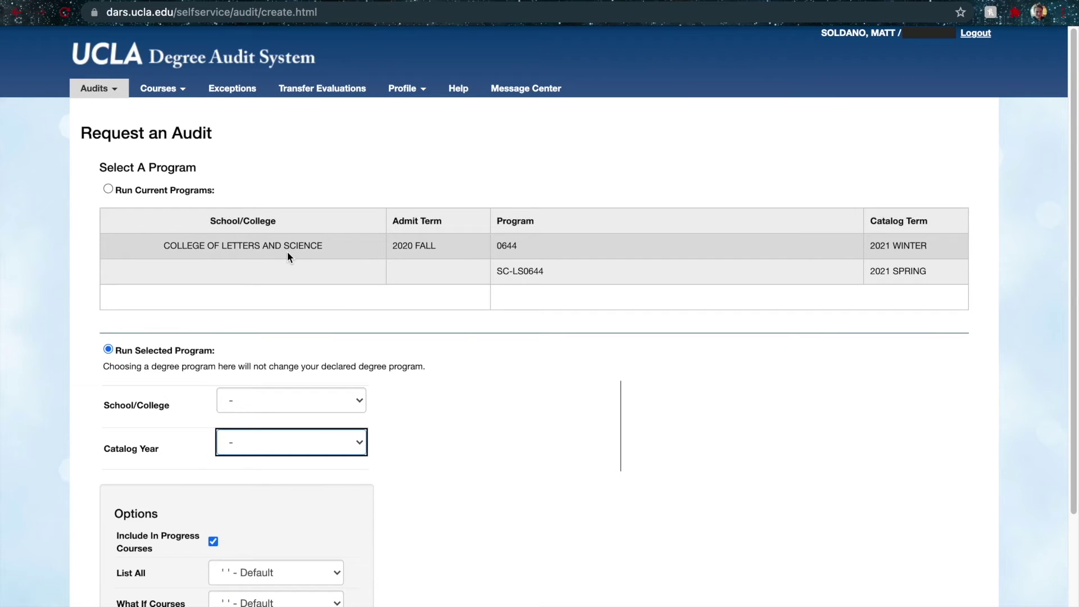
click(168, 189)
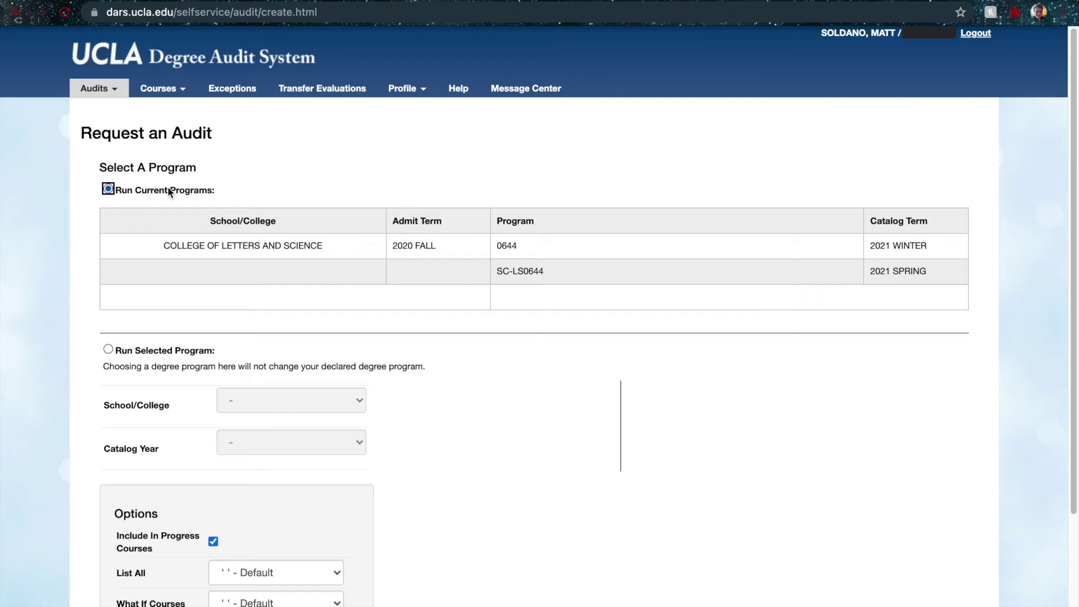
scroll(201, 193, down, 3)
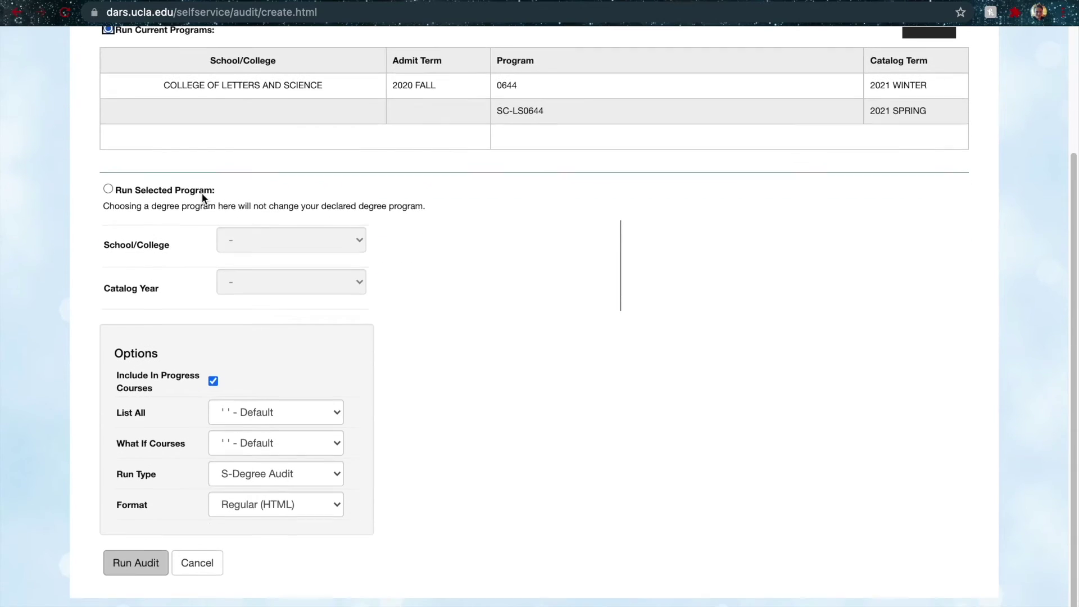
click(137, 568)
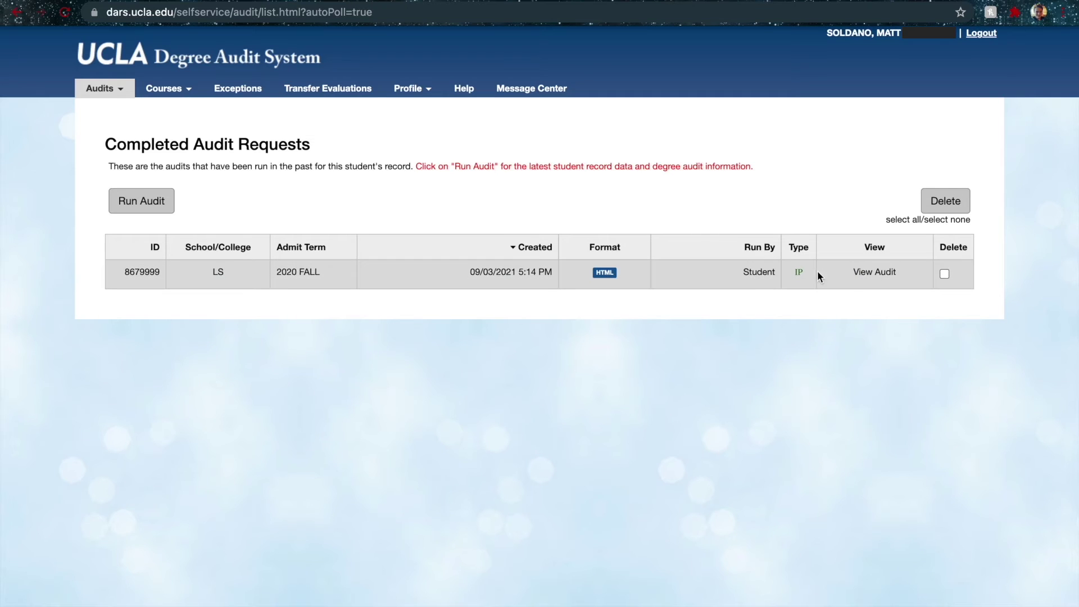
click(864, 274)
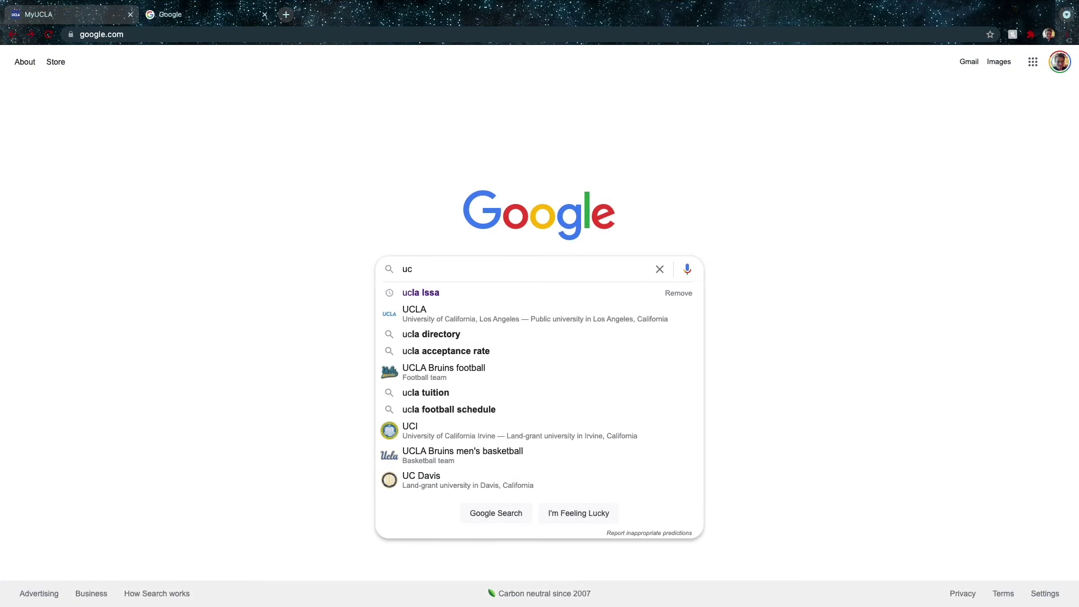
- Search Google for 'ucla lssa' and open the LSSA website
text(la)
key(Down)
key(Return)
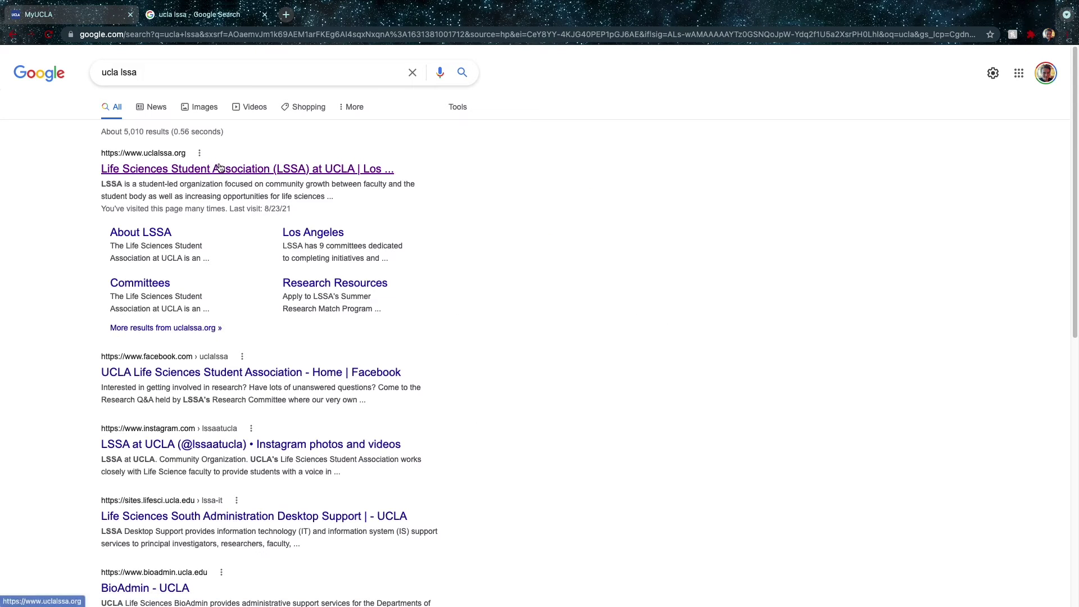
click(219, 168)
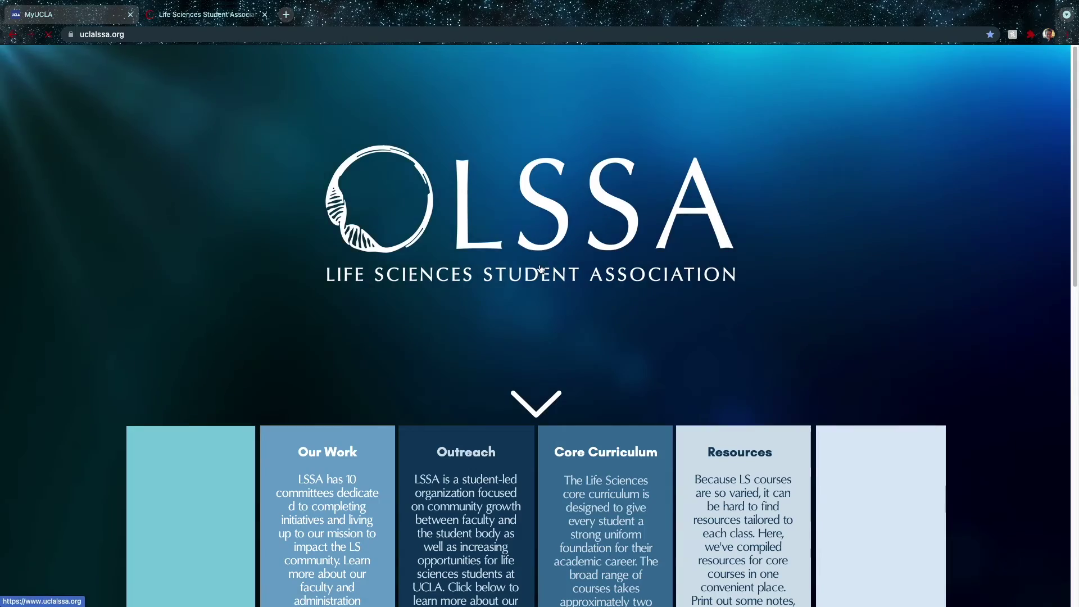
- From LSSA Resources, reach the major-specific four-year plans
scroll(540, 268, down, 2)
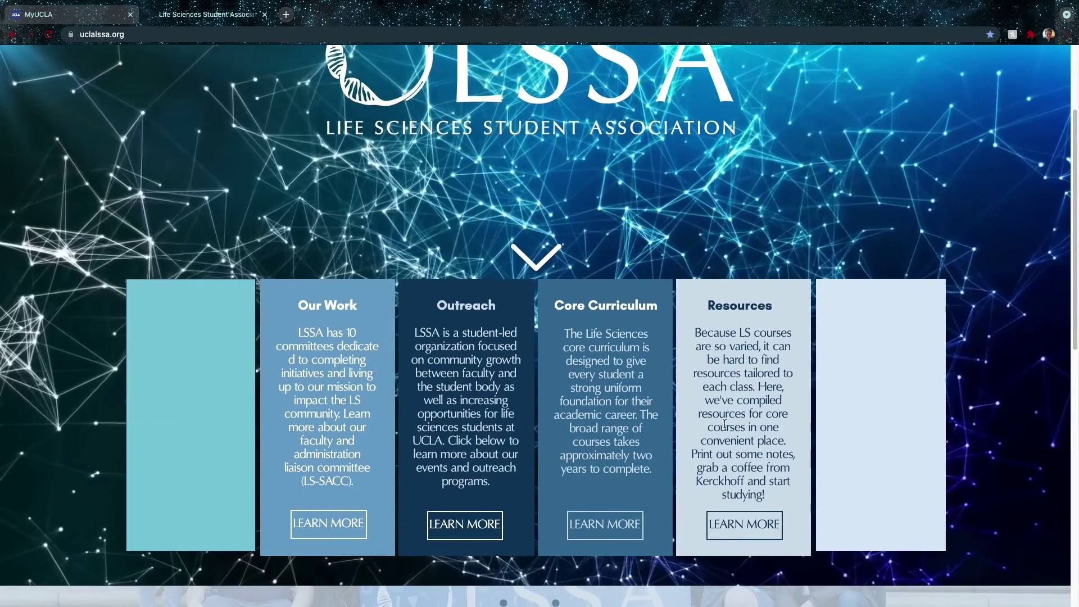
click(728, 523)
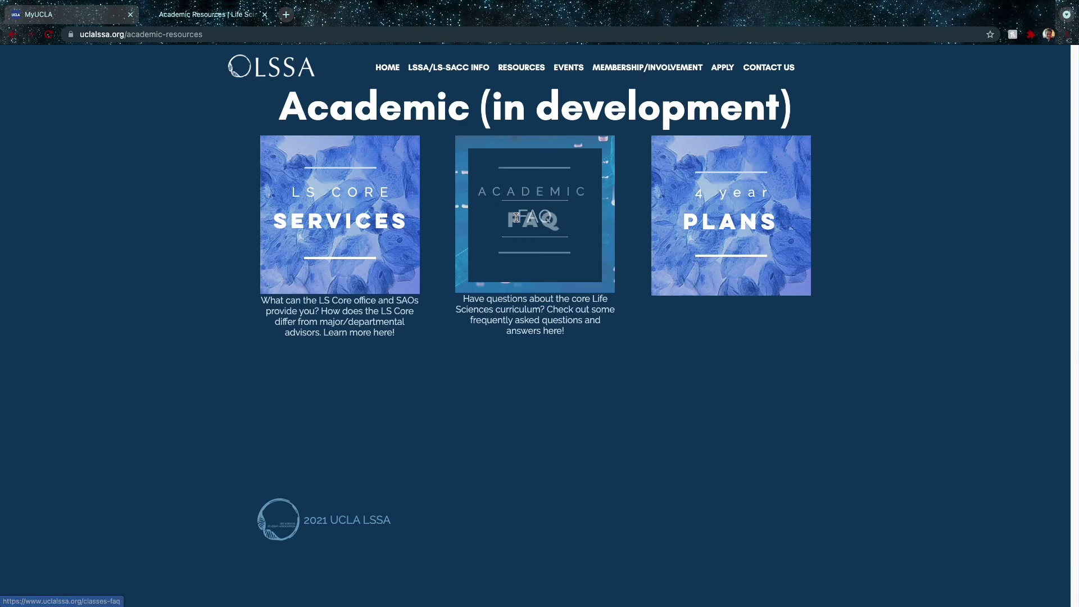
mouse_move(745, 159)
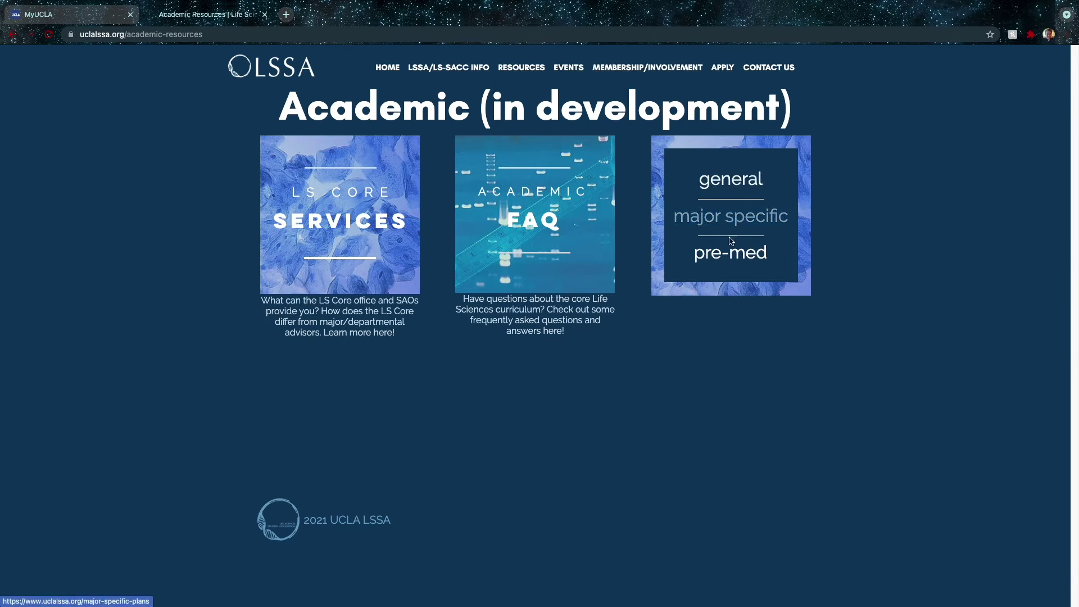
click(730, 216)
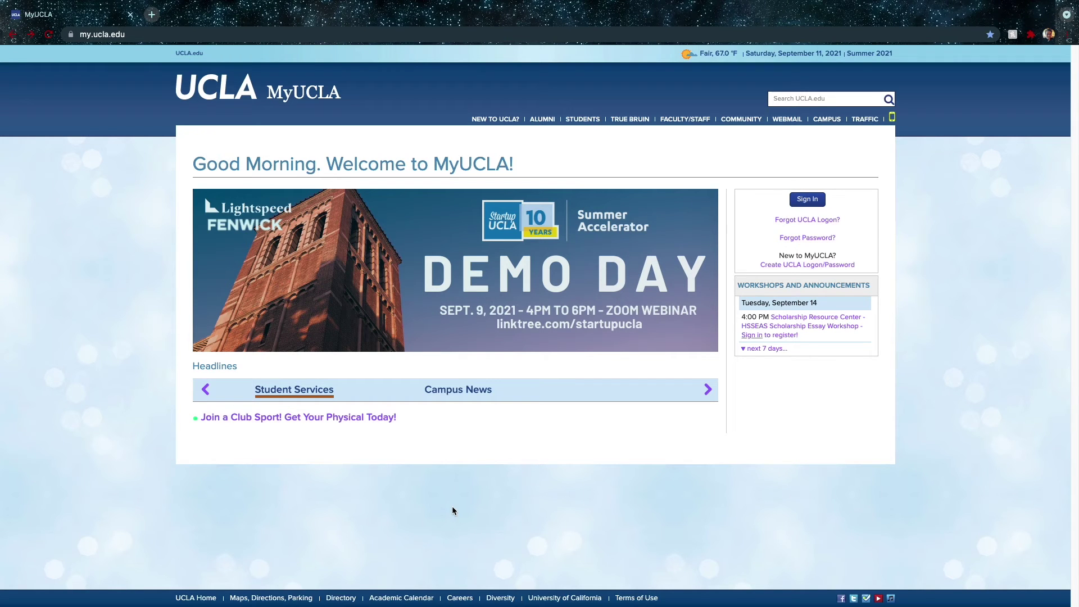
- Sign in and open the Class Planner from the Classes menu
click(814, 205)
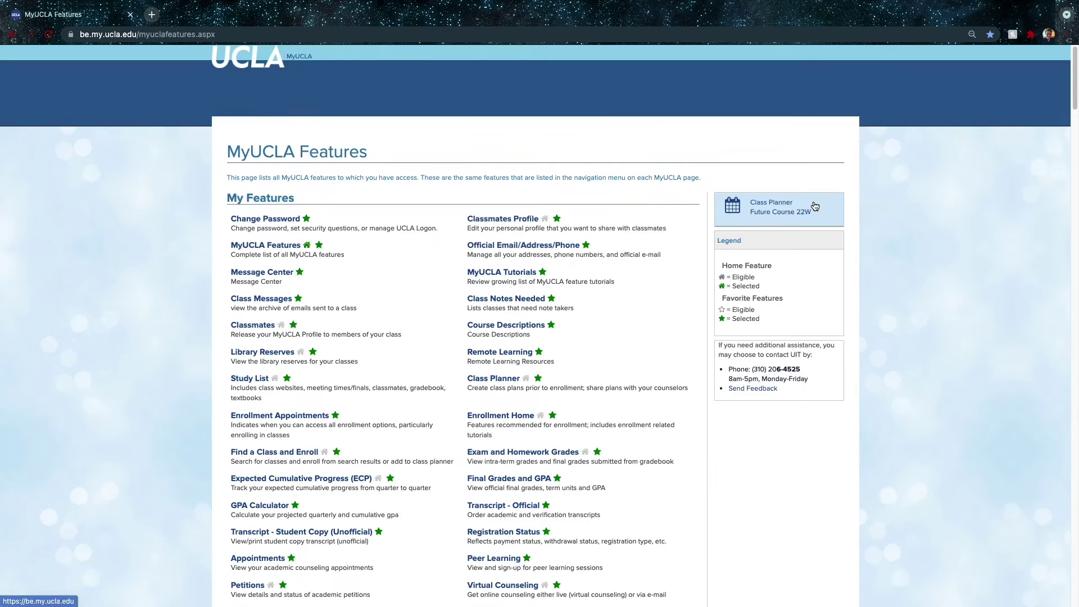
click(572, 111)
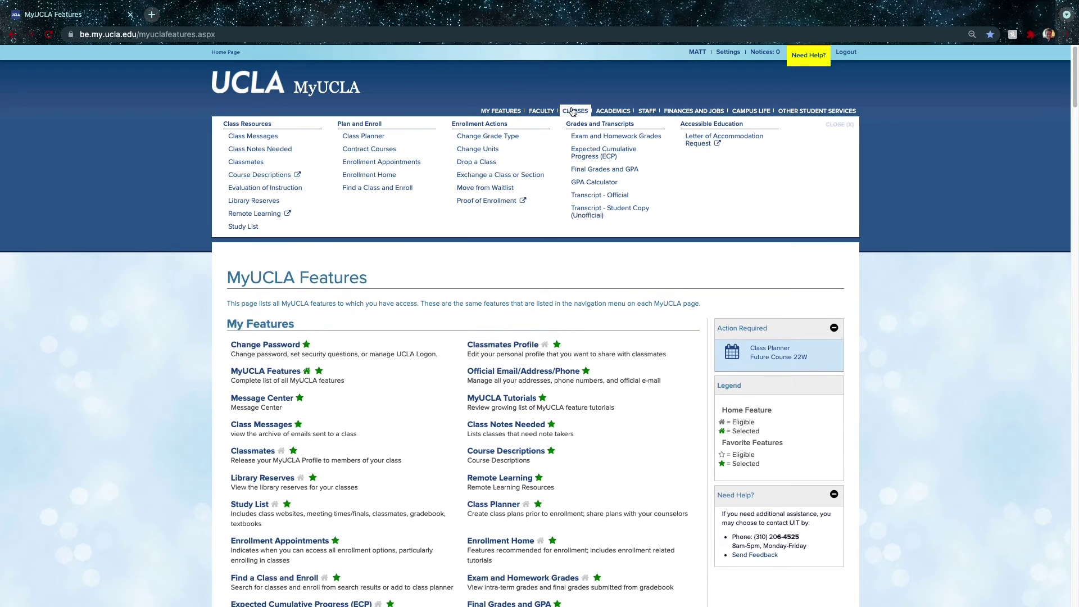
click(349, 136)
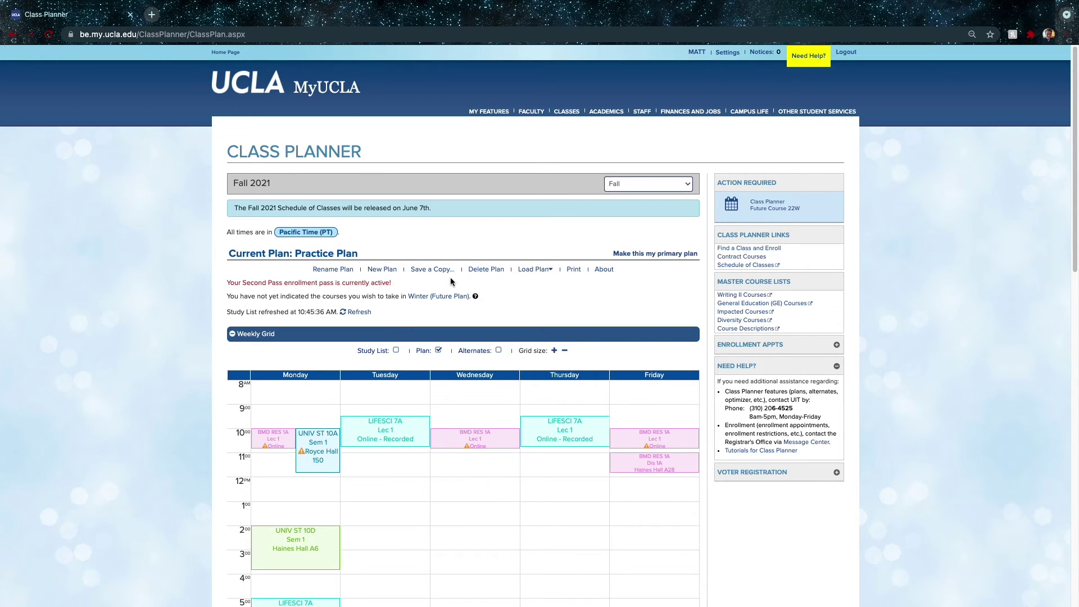
scroll(450, 281, down, 3)
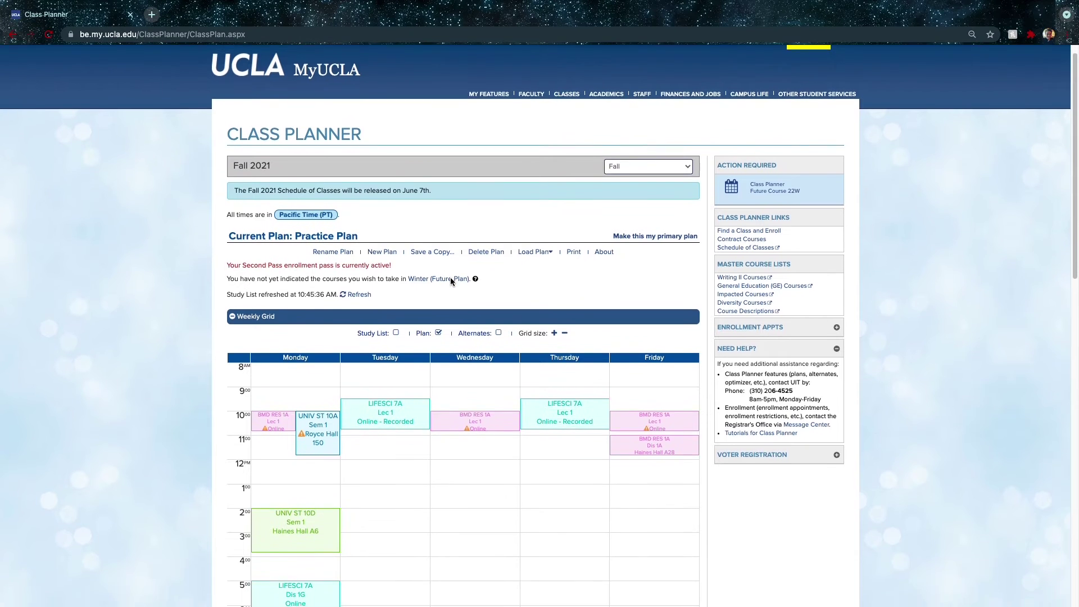
scroll(450, 279, down, 3)
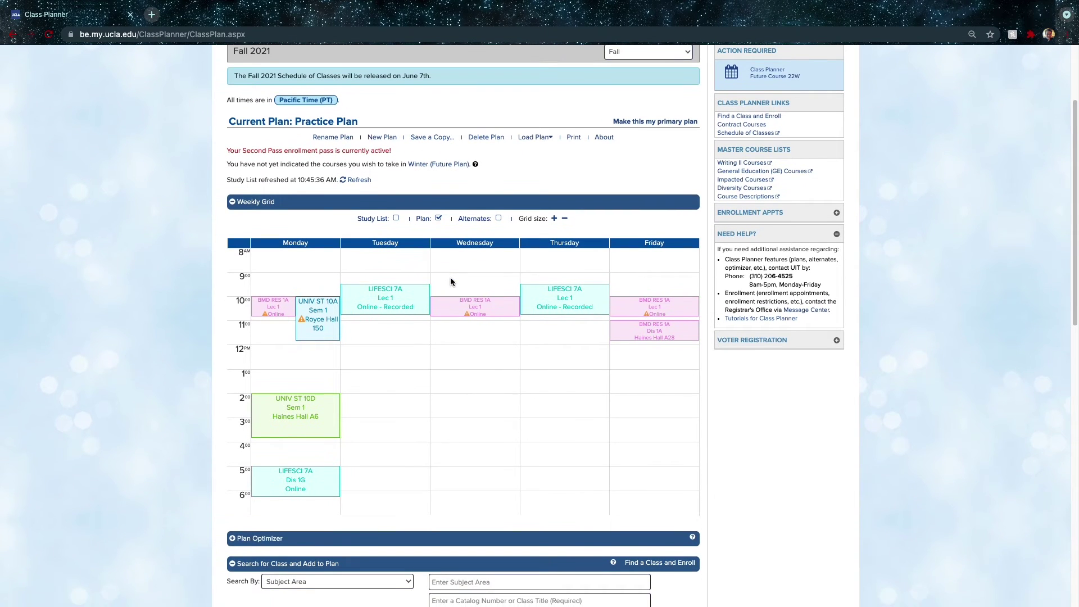
scroll(450, 278, down, 8)
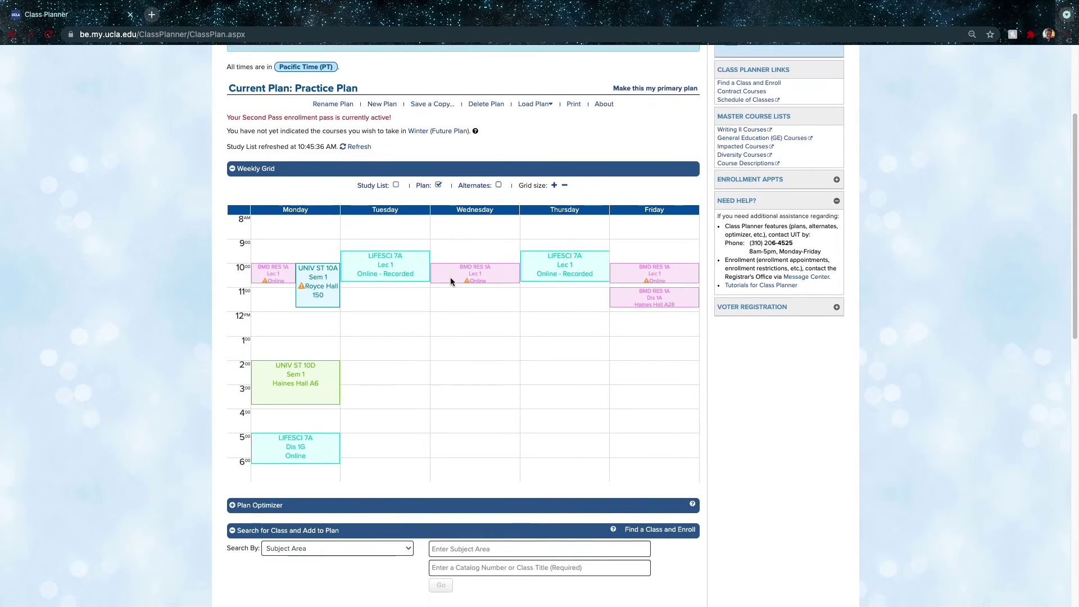
scroll(450, 278, down, 4)
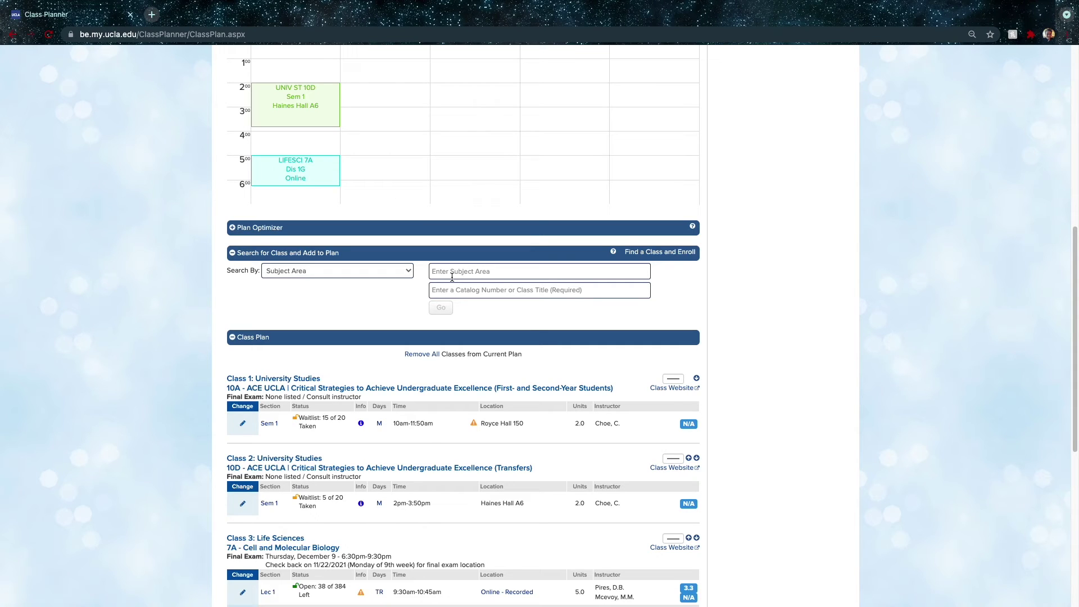
- Search by subject area for Life Sciences (LIFESCI) 7A – Cell and Molecular Biology
click(346, 272)
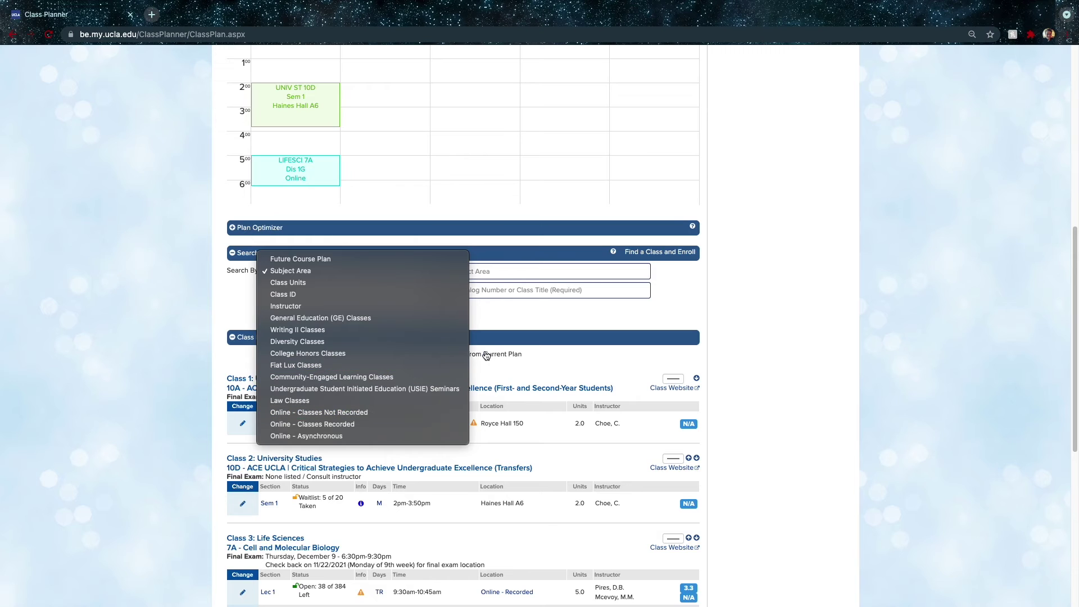
click(504, 345)
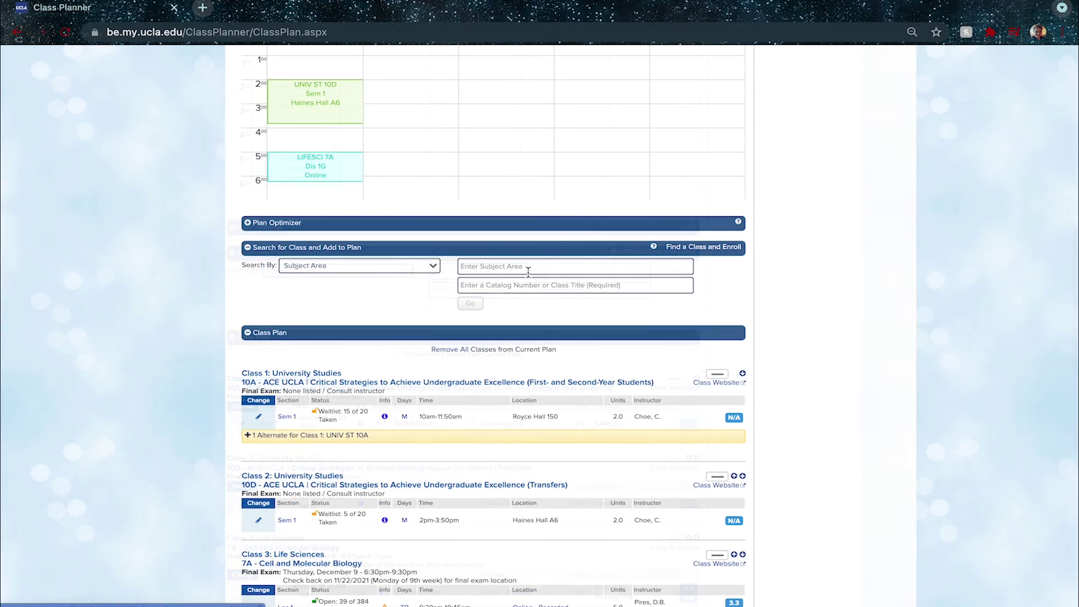
click(496, 272)
text(life)
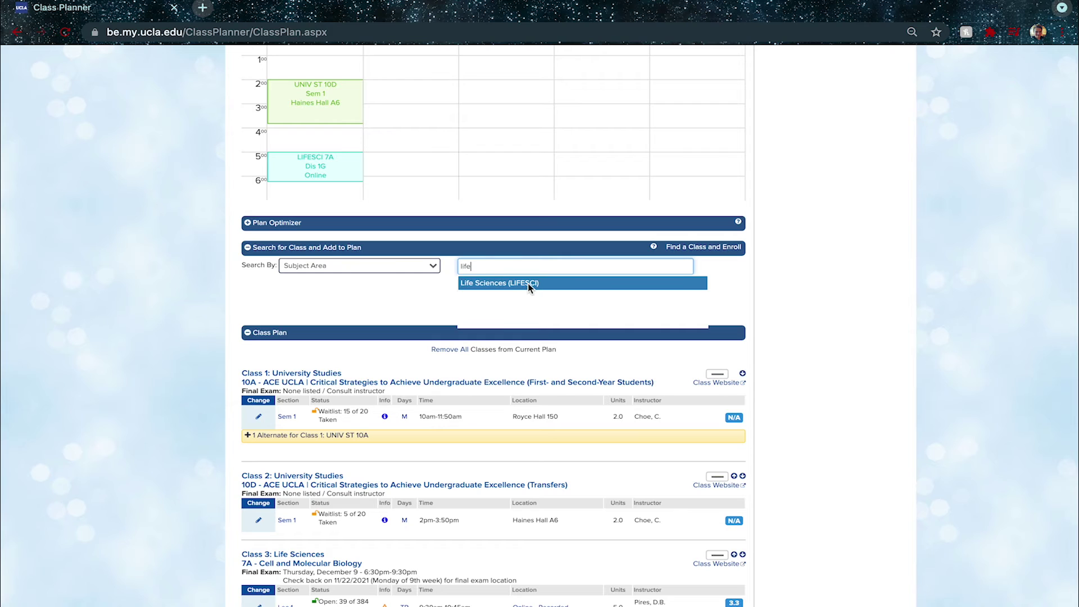
click(527, 283)
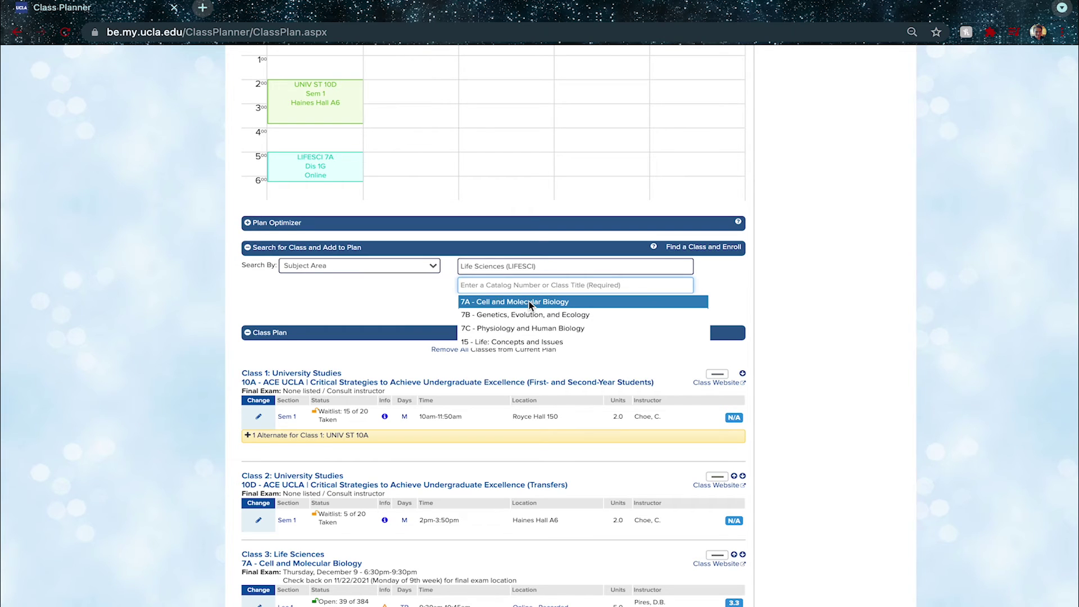
scroll(530, 305, down, 5)
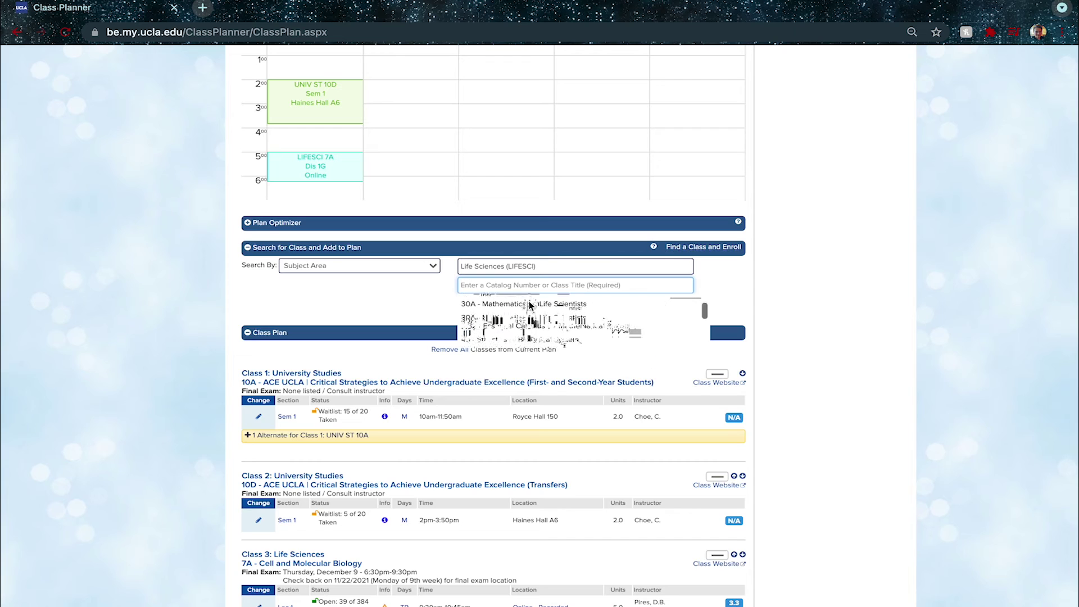
scroll(530, 305, down, 3)
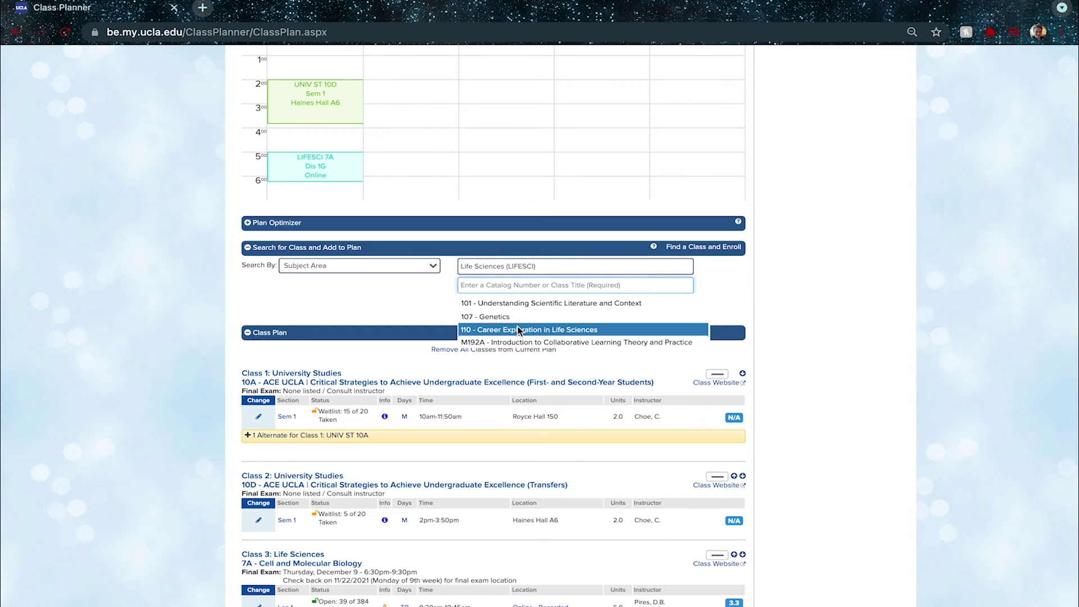
click(436, 296)
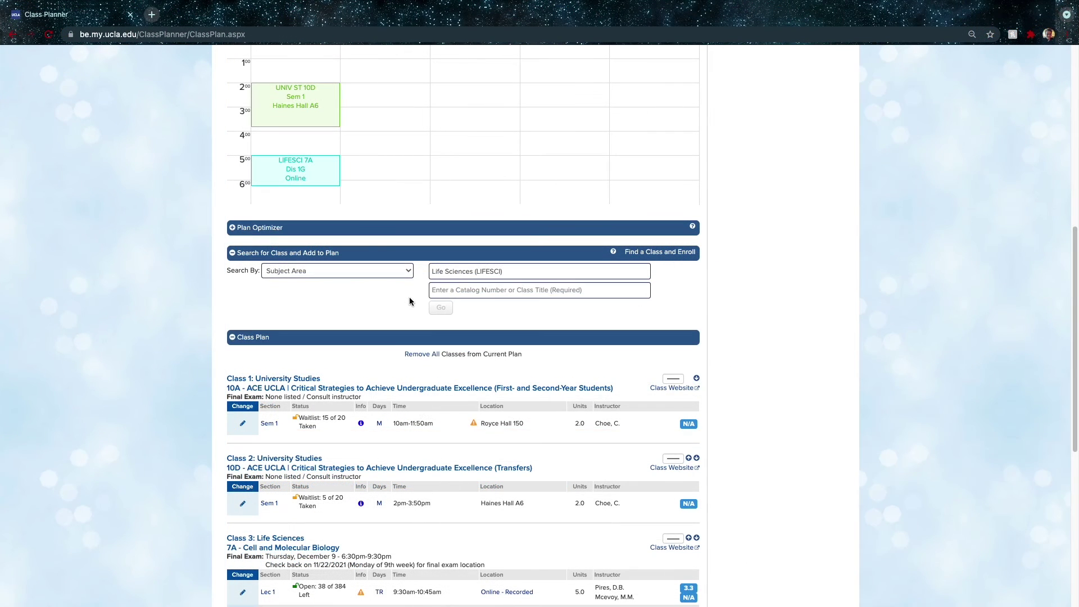
scroll(408, 301, down, 1)
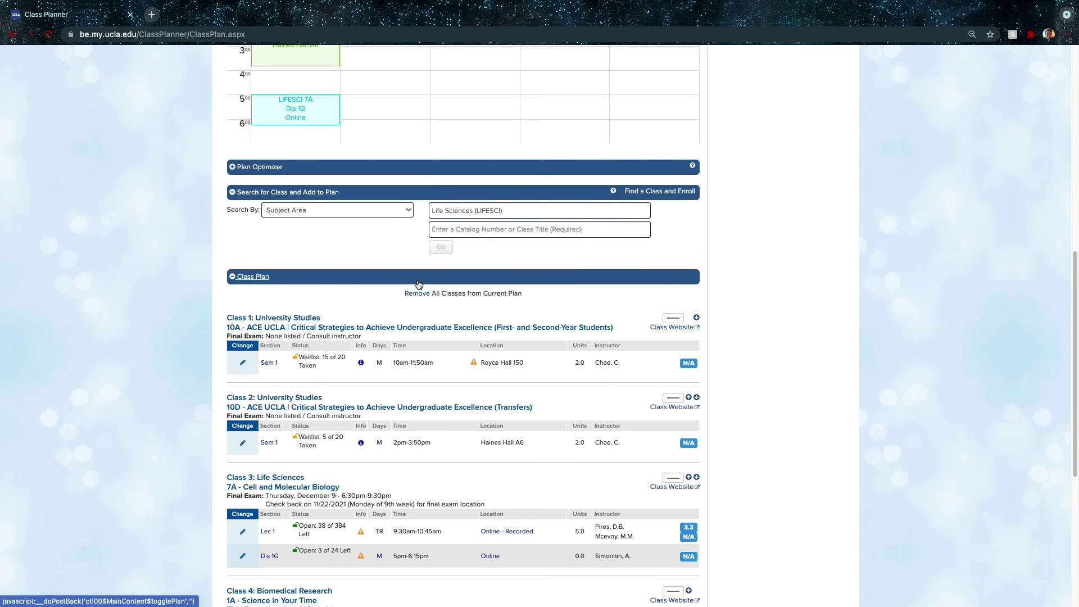
click(464, 229)
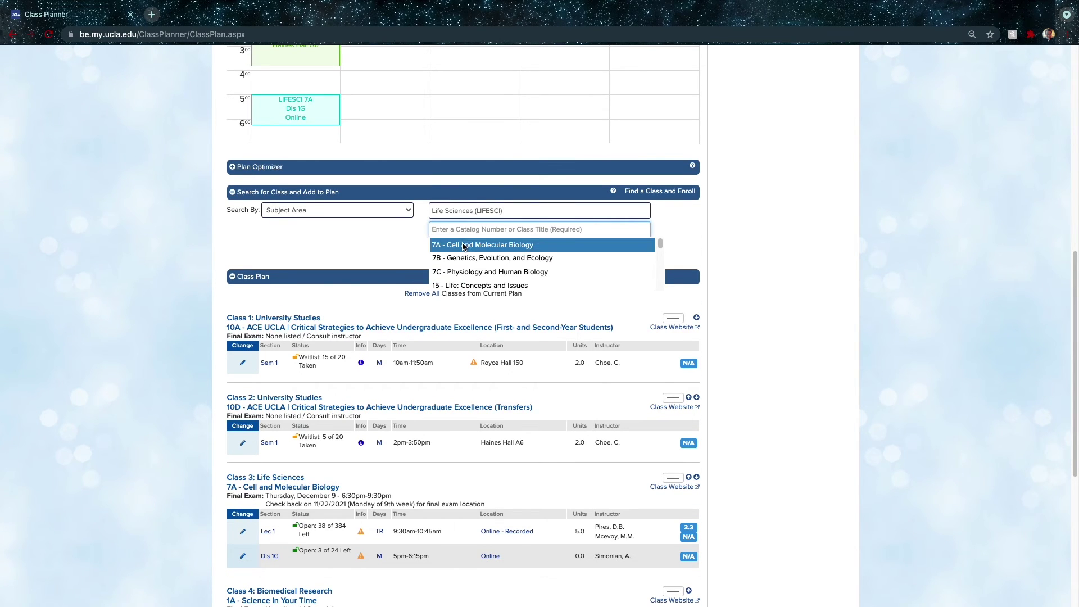
click(464, 245)
click(442, 247)
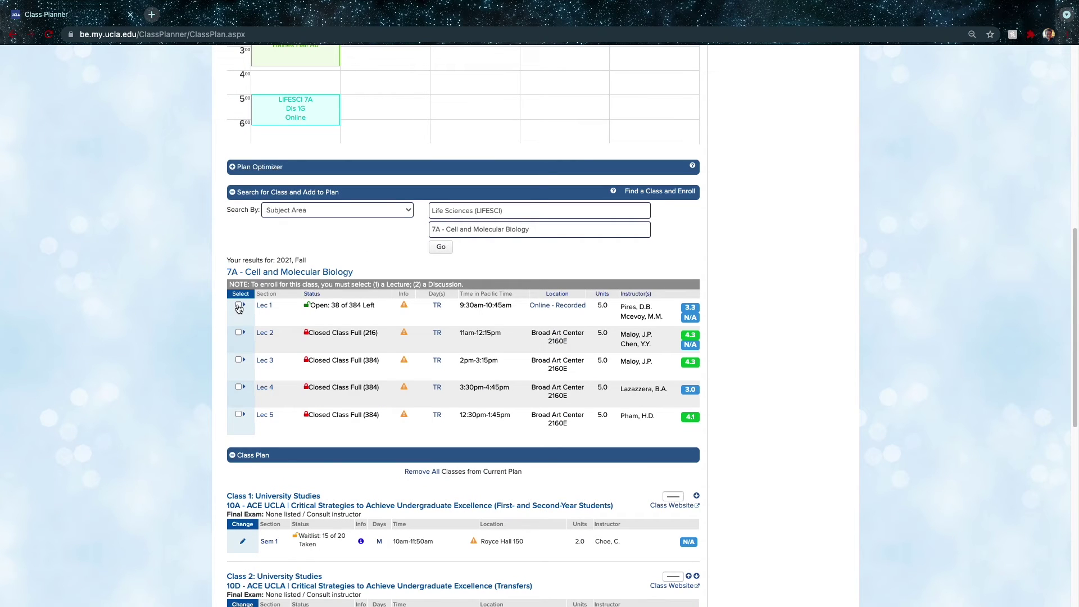
- Select Lec 1 and Dis 1G and add LIFESCI 7A to the plan
click(240, 308)
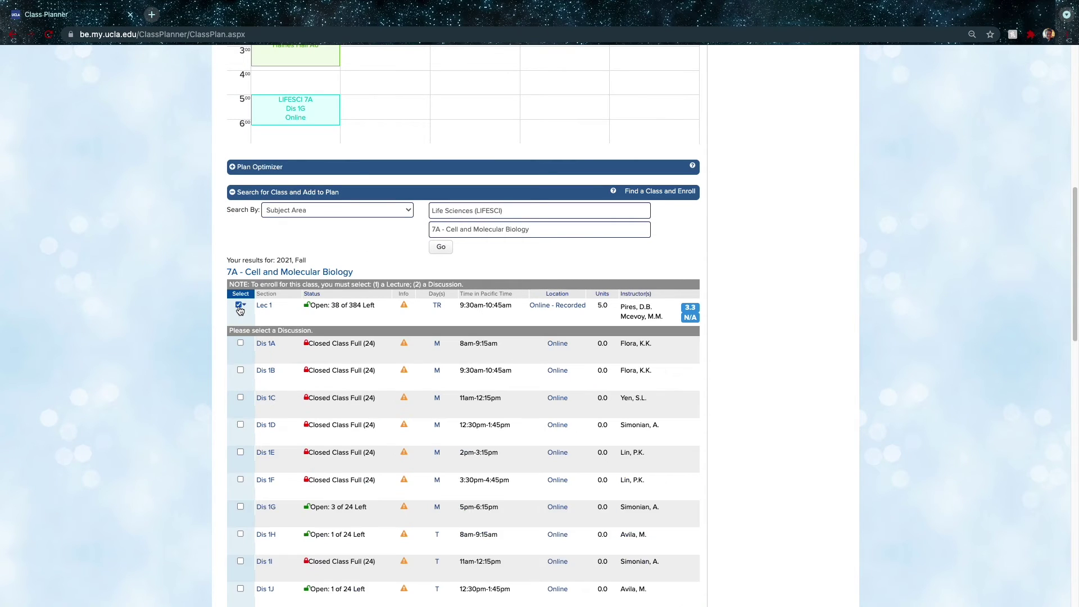
scroll(253, 406, down, 2)
click(241, 405)
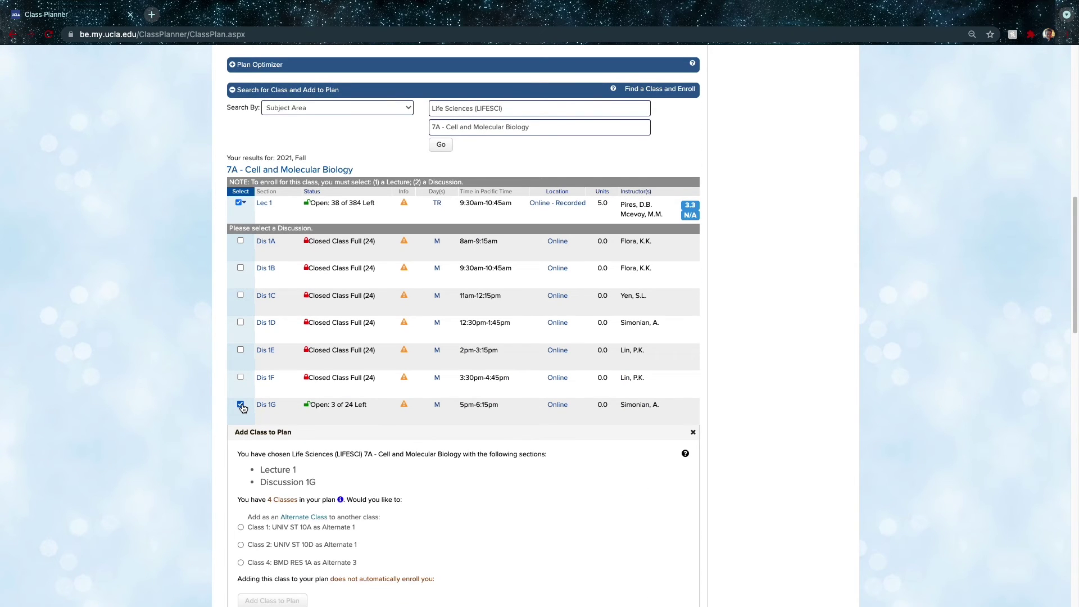
scroll(243, 407, down, 3)
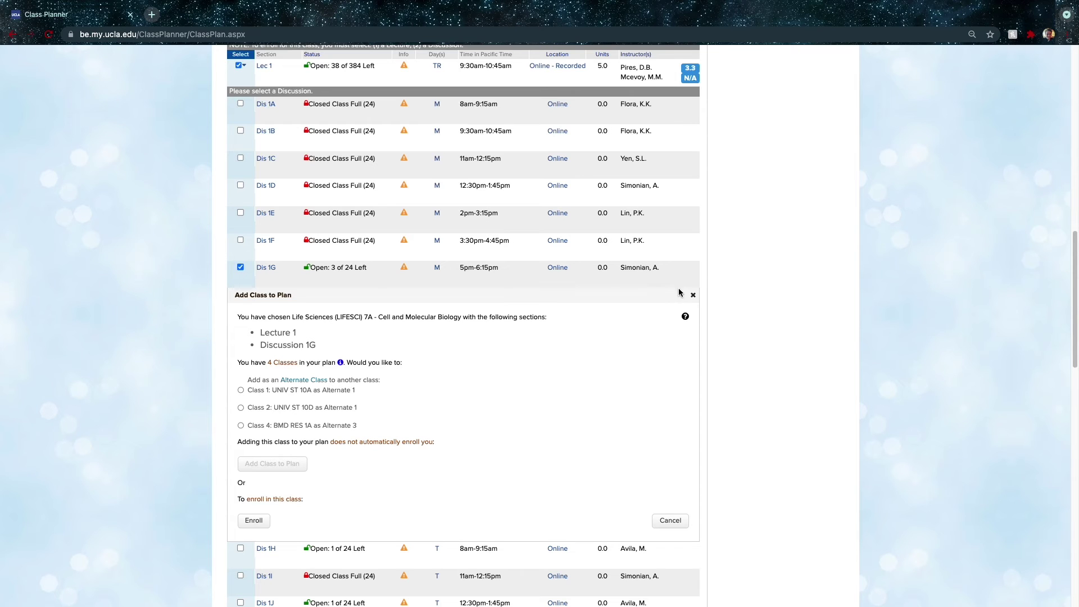
click(335, 395)
click(281, 464)
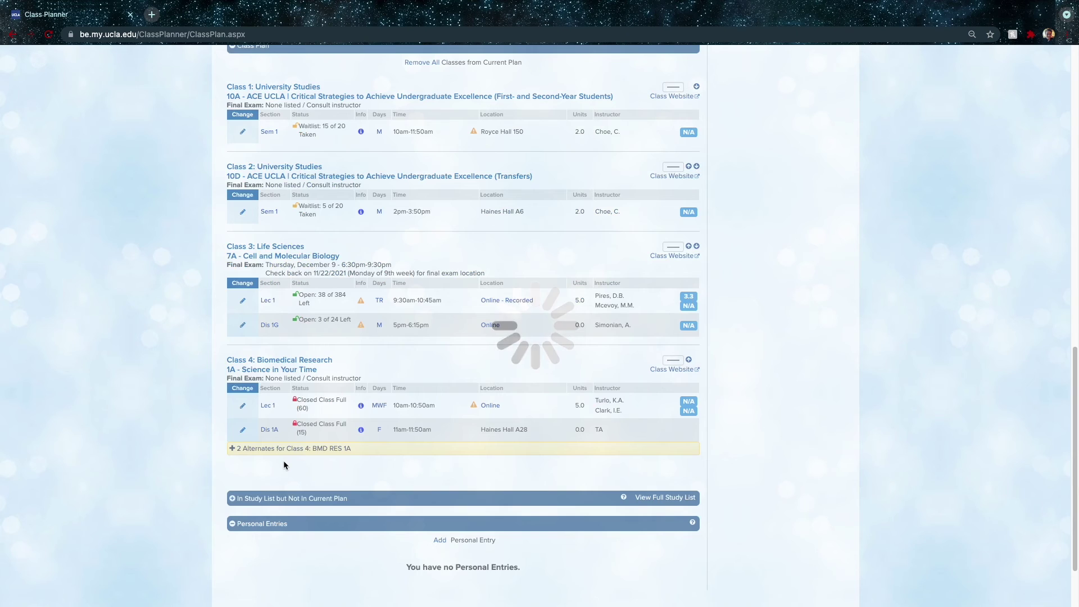
- Review the four-class plan, then expand Class 4's two alternates
scroll(333, 407, down, 2)
scroll(333, 407, down, 1)
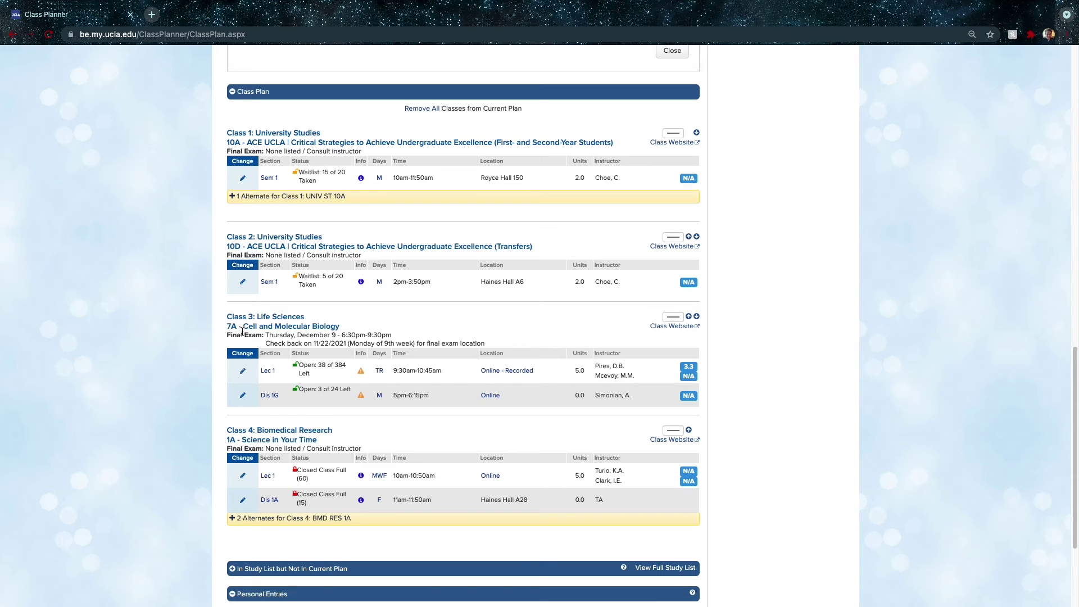
scroll(282, 334, down, 1)
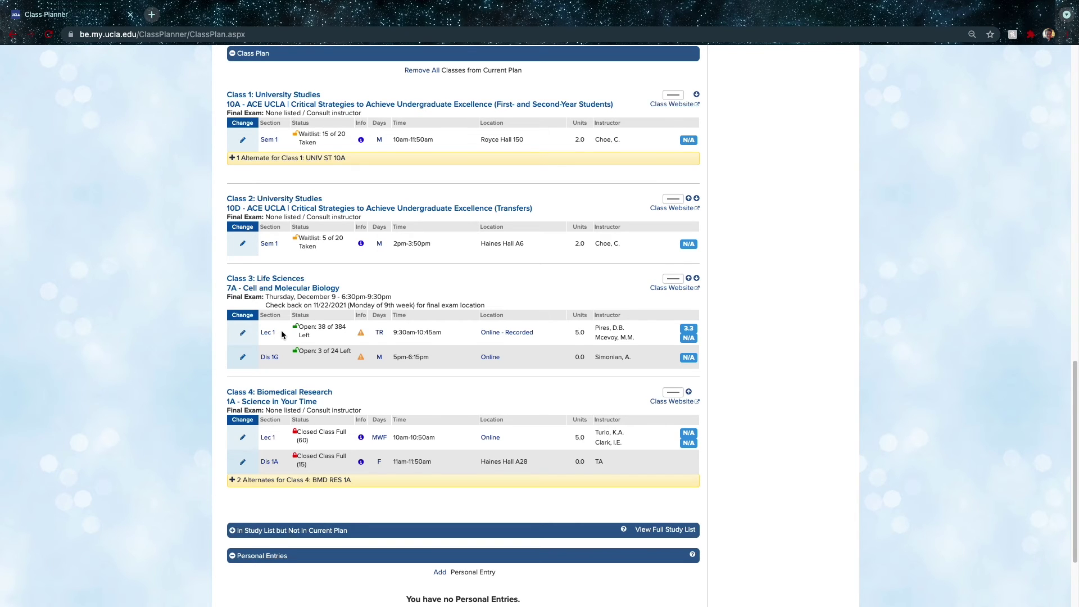
scroll(281, 329, down, 1)
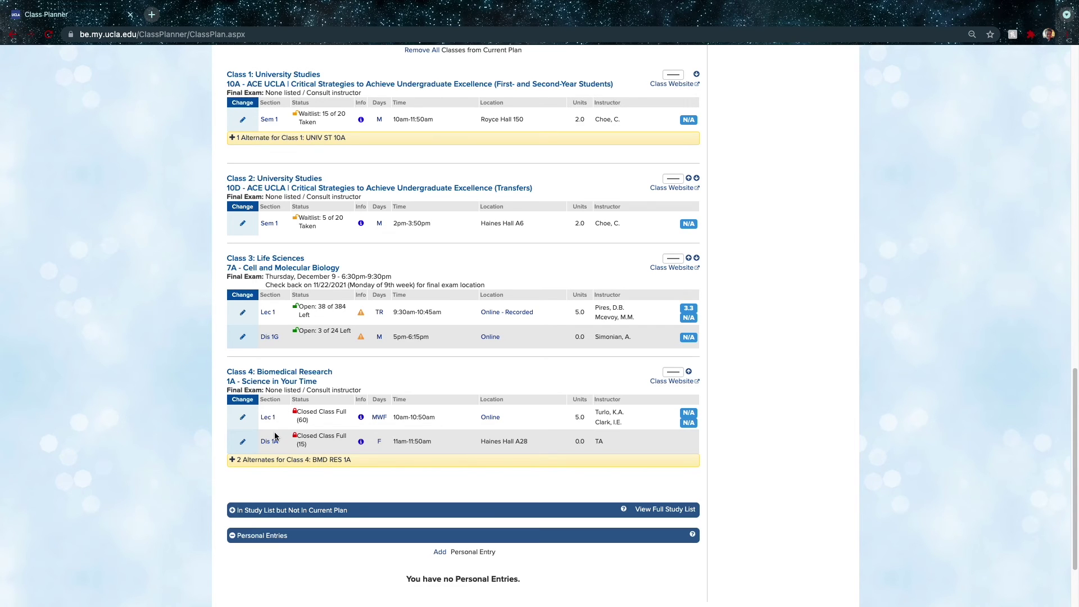
click(257, 459)
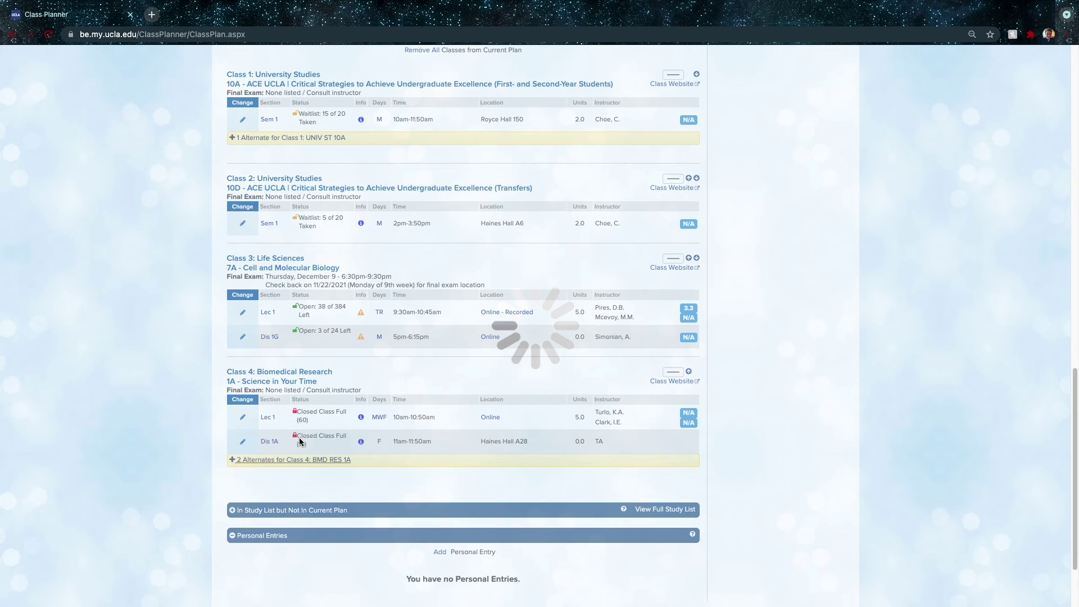
- Highlight both alternates' final exam times and Class 4's final exam note
scroll(299, 437, down, 5)
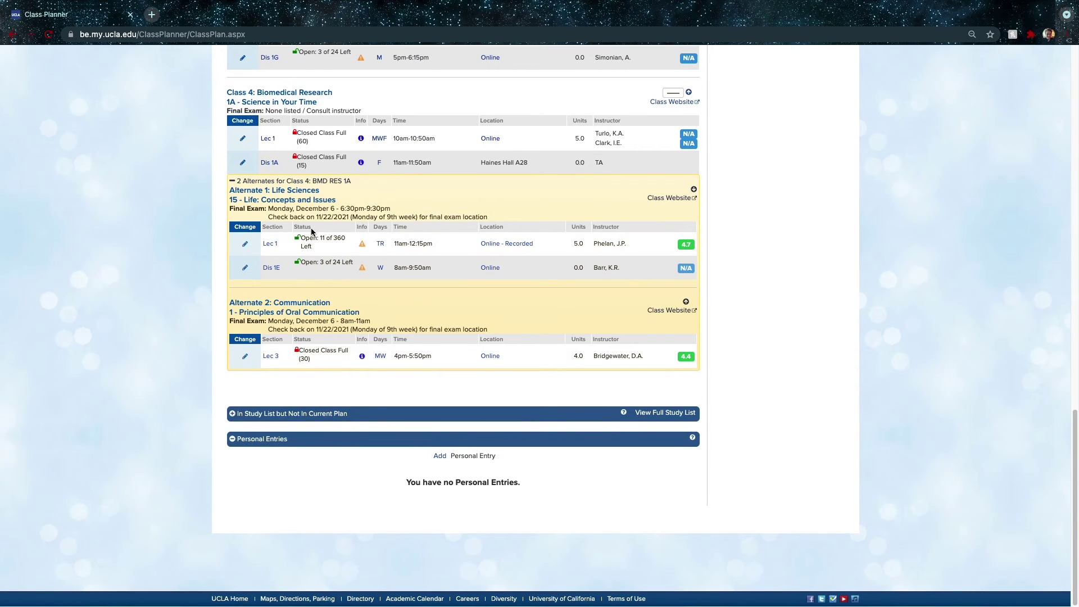
scroll(348, 217, up, 1)
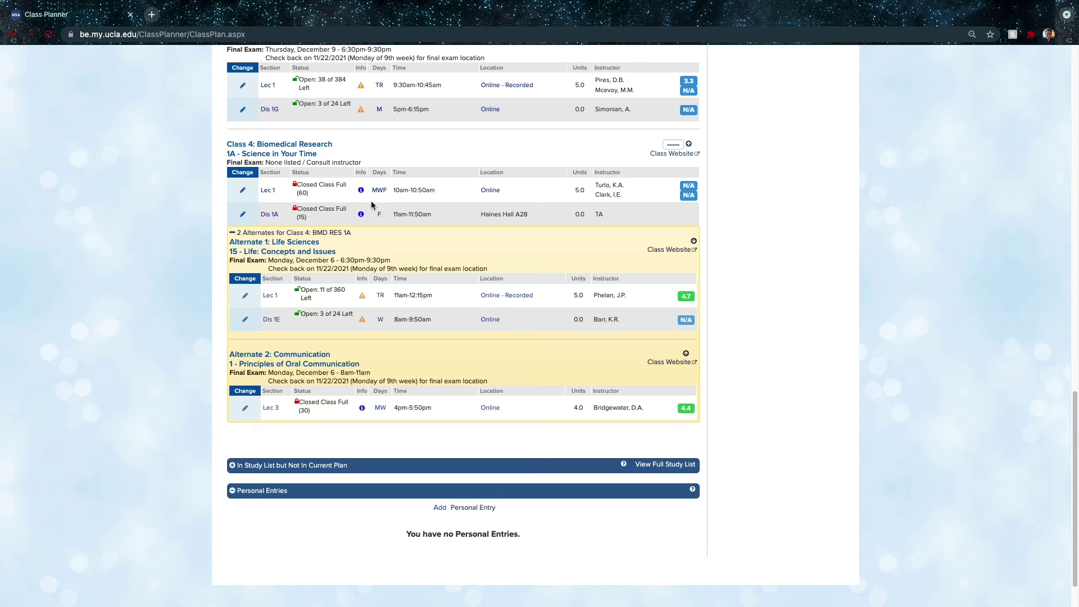
drag(269, 260, 393, 263)
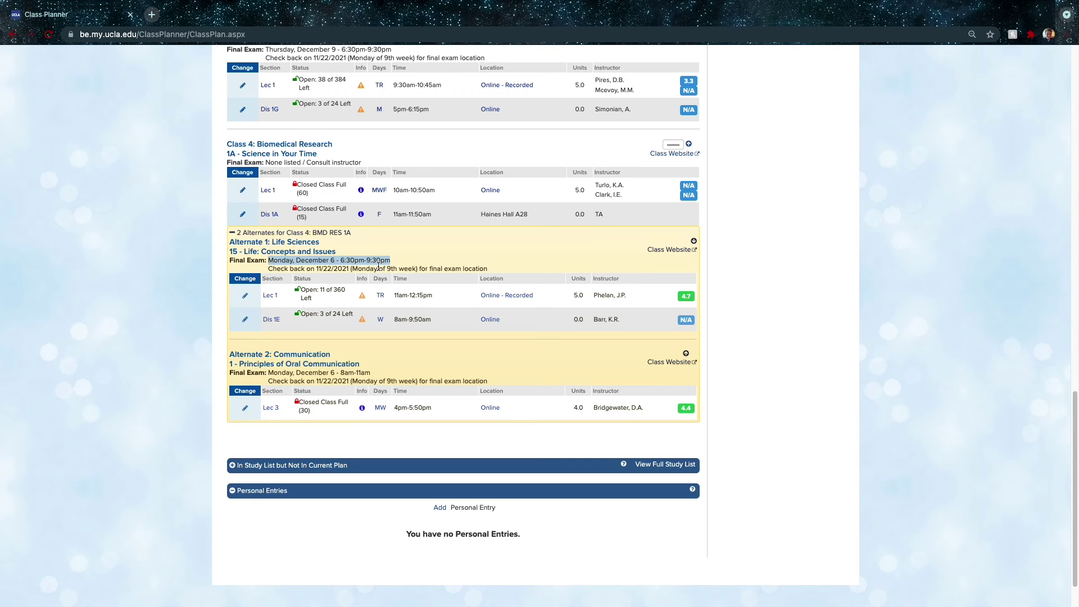
click(268, 373)
drag(268, 373, 441, 376)
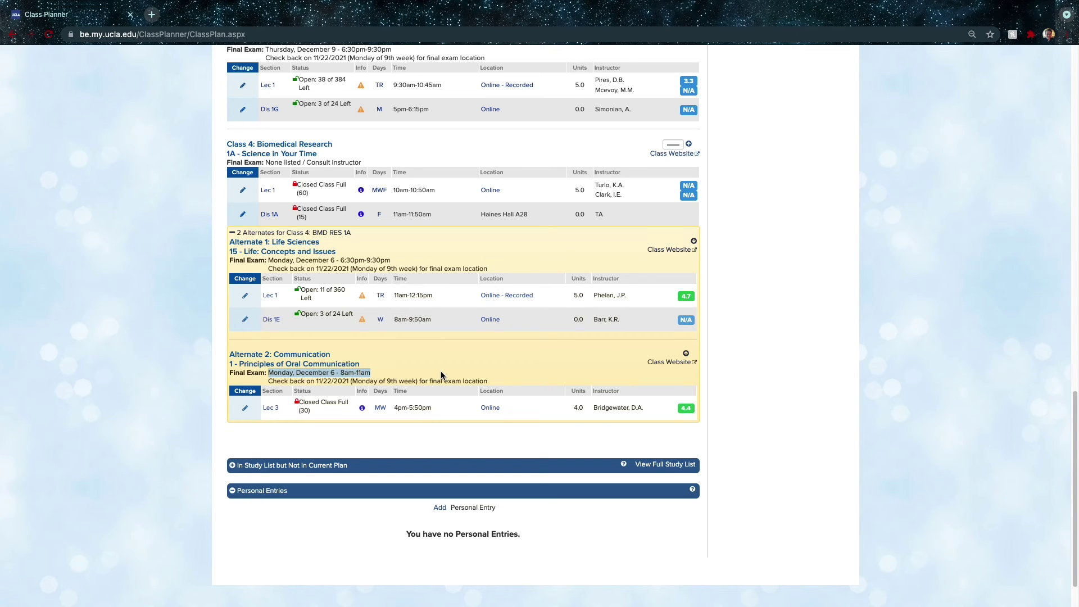
drag(265, 162, 366, 167)
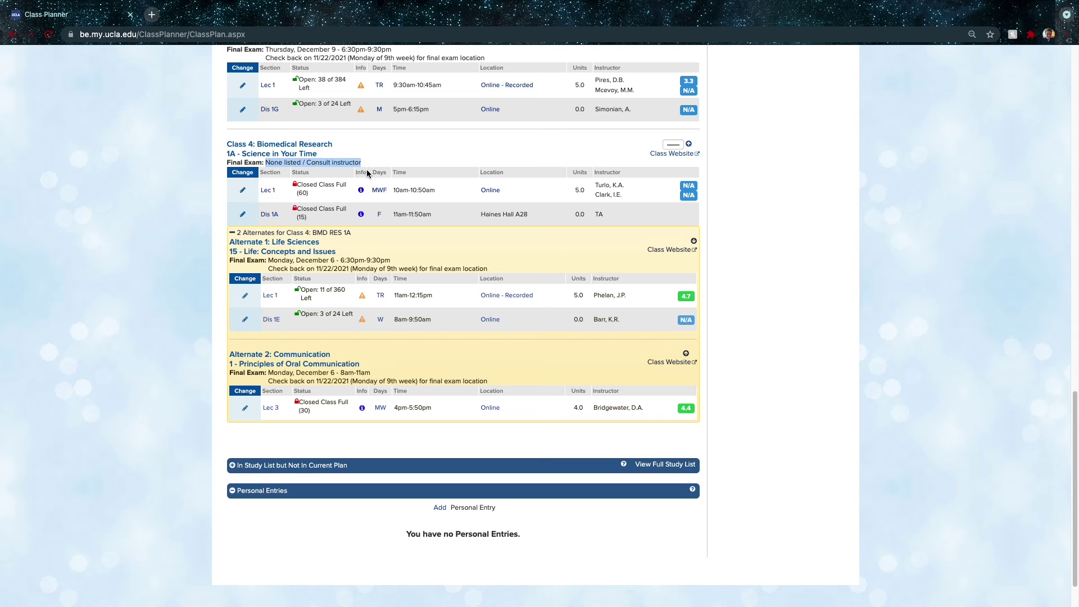
- Show the 3.3 Bruinwalk rating card for the LIFESCI 7A Lec 1 instructor
scroll(388, 203, down, 1)
scroll(388, 203, up, 3)
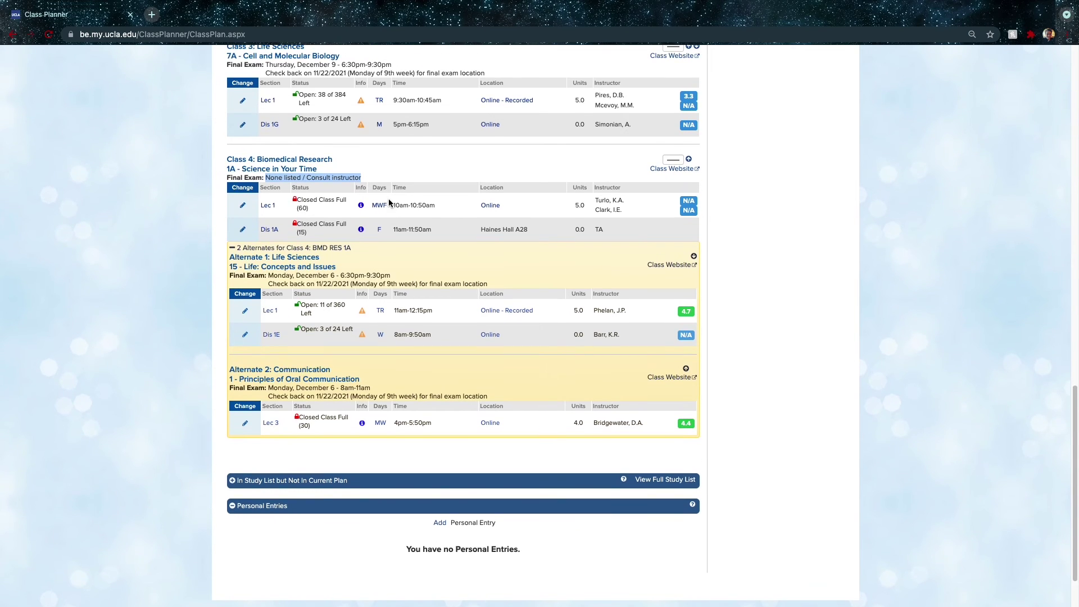
scroll(389, 203, up, 1)
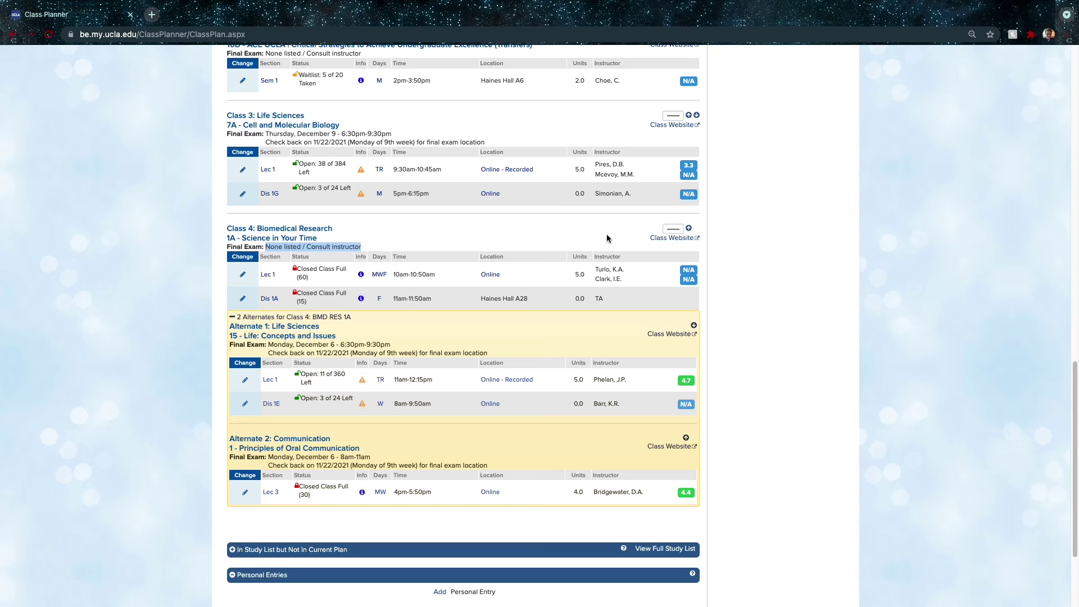
scroll(607, 235, up, 2)
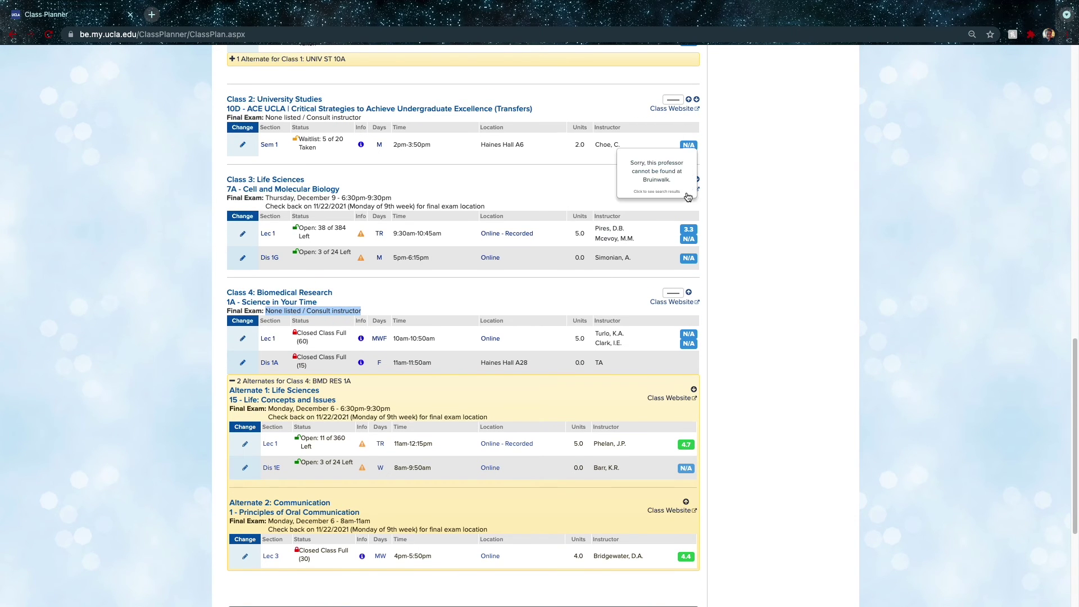
mouse_move(686, 232)
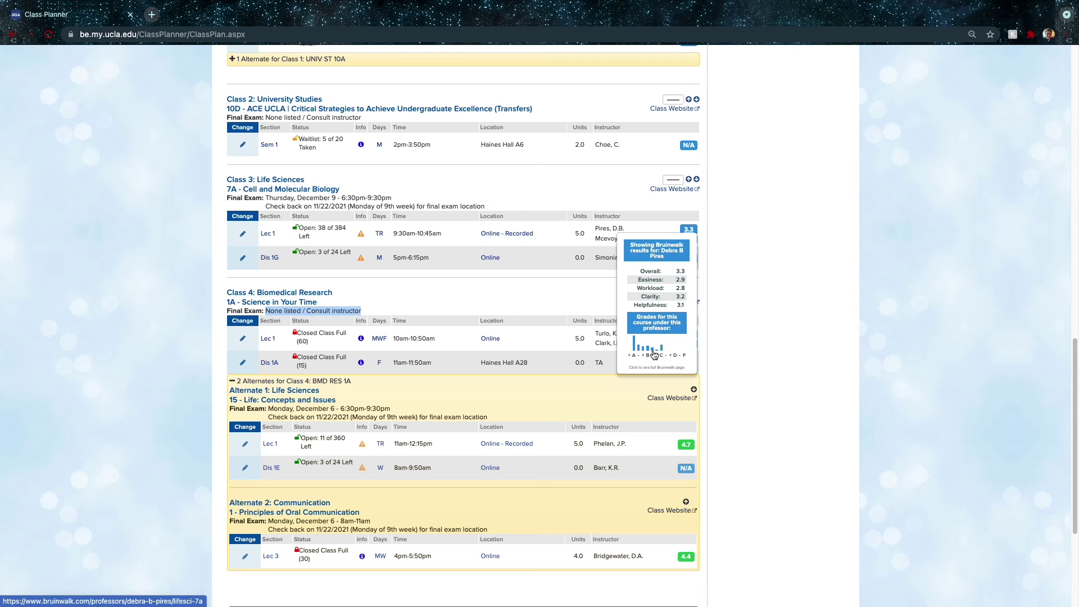
- Open the lecturer's 3.3-rated Bruinwalk page, skim reviews, and return to the Class Planner
click(683, 250)
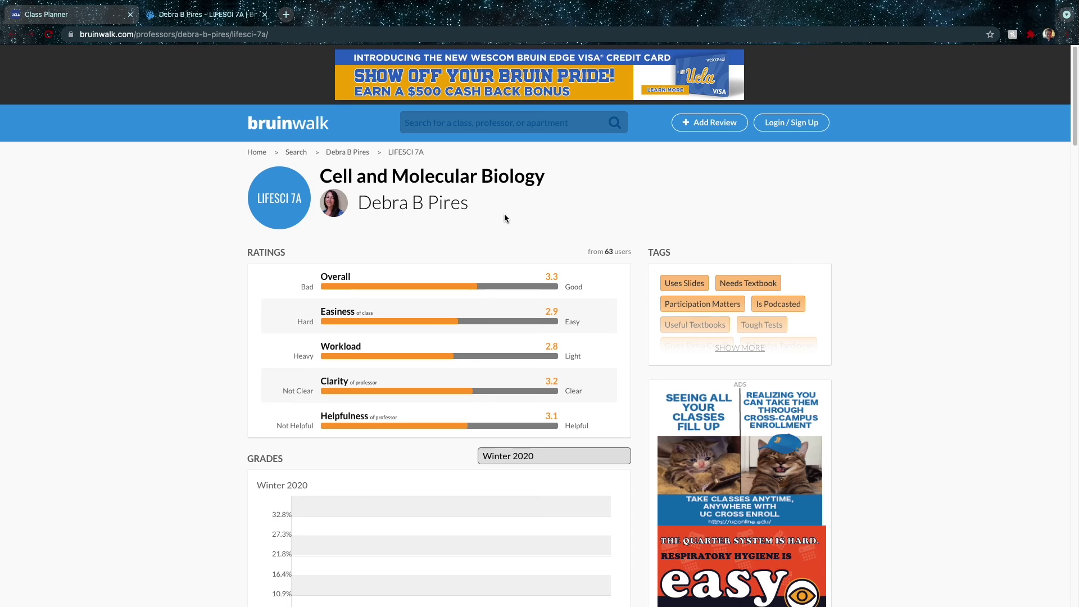
scroll(503, 218, down, 12)
scroll(504, 218, down, 2)
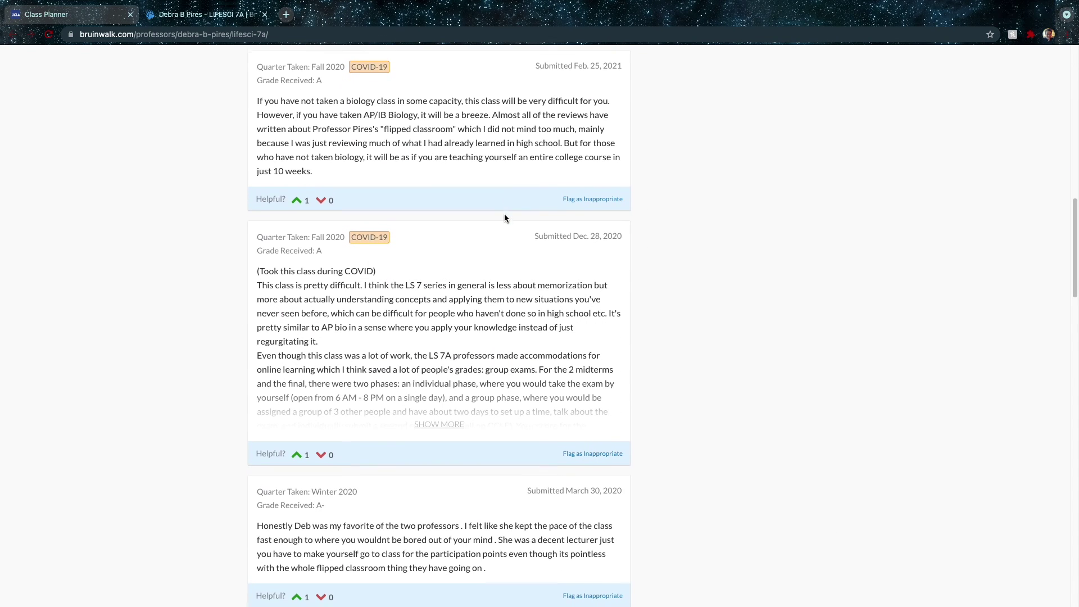
scroll(504, 218, down, 8)
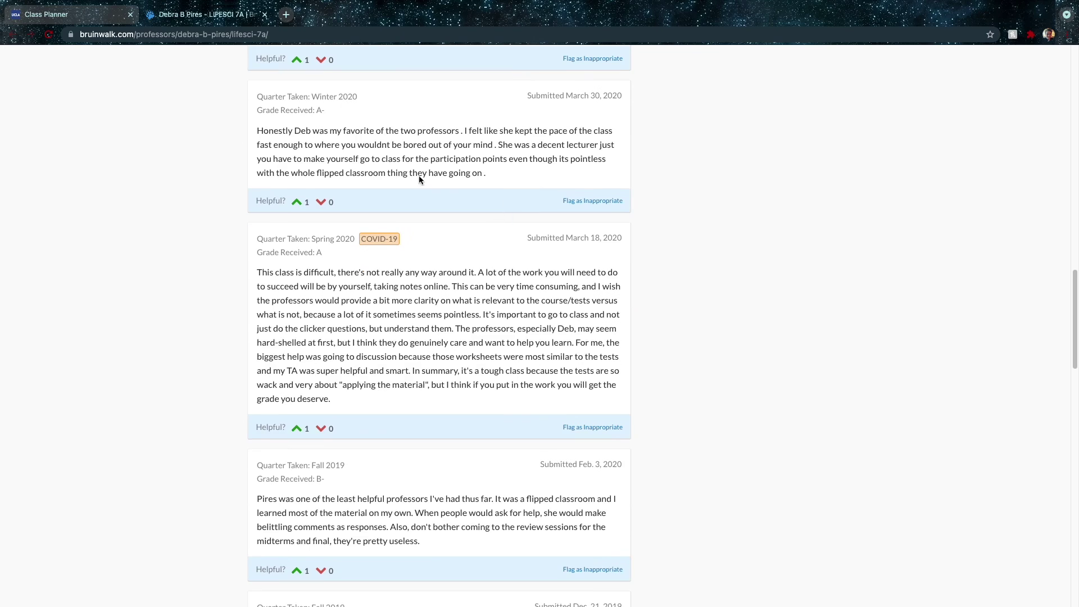
key(ctrl+shift+Tab)
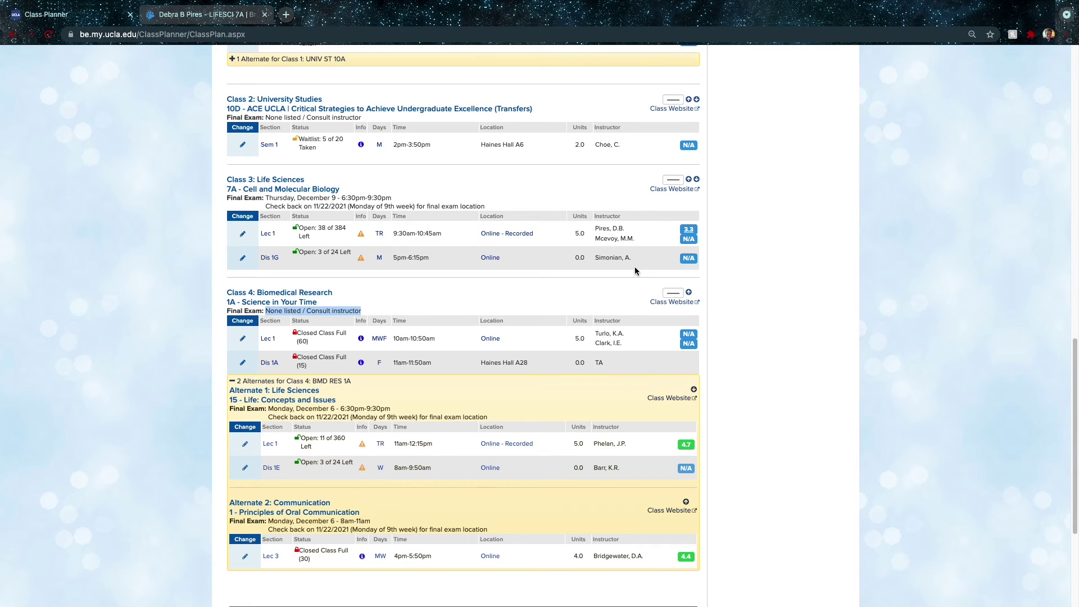
mouse_move(684, 260)
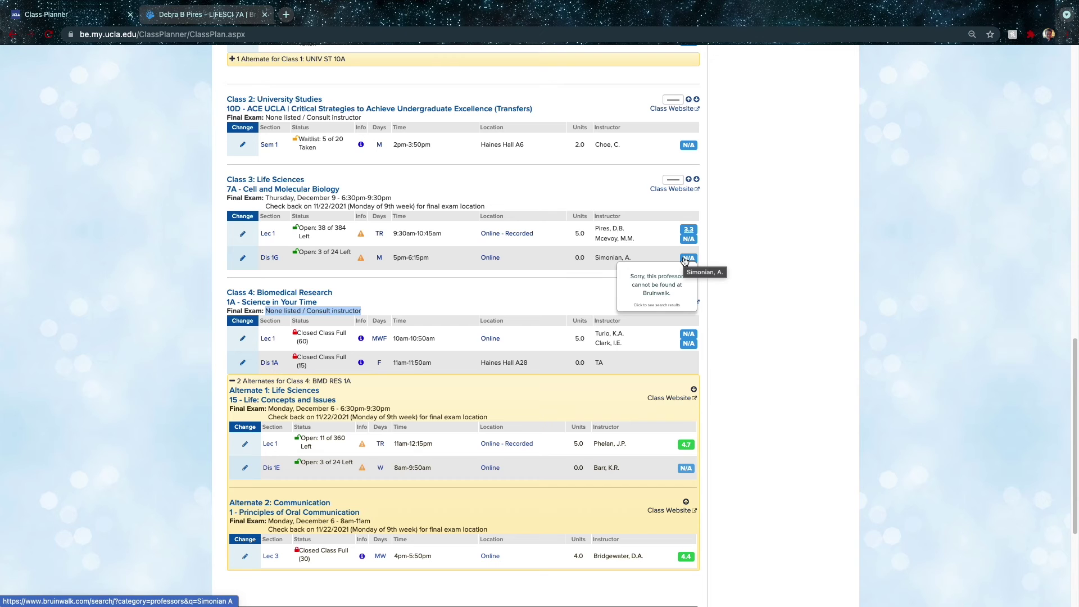
scroll(723, 402, down, 1)
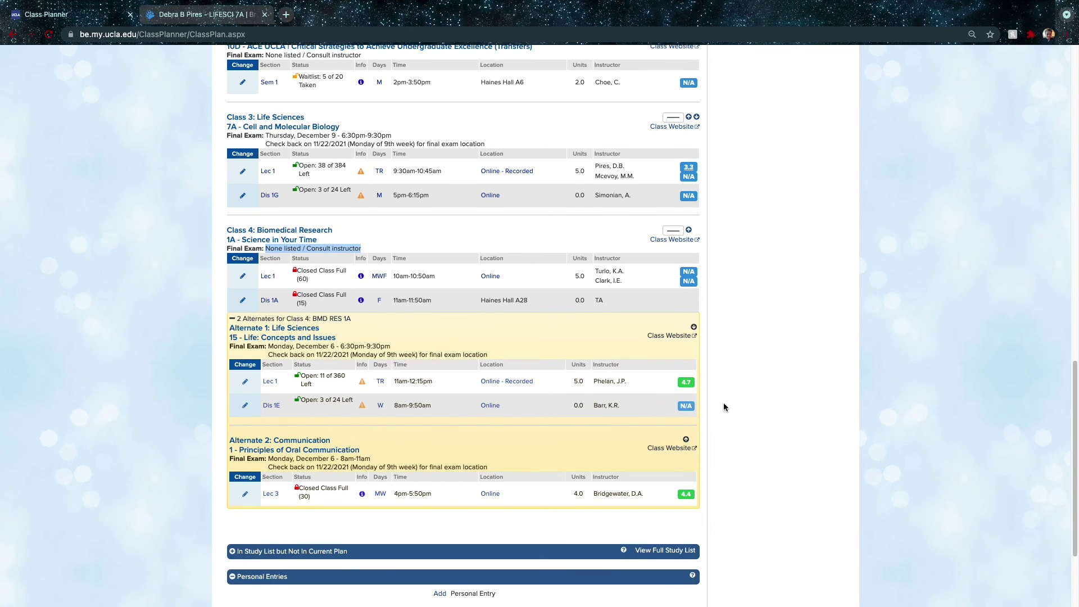
mouse_move(690, 385)
scroll(654, 358, up, 5)
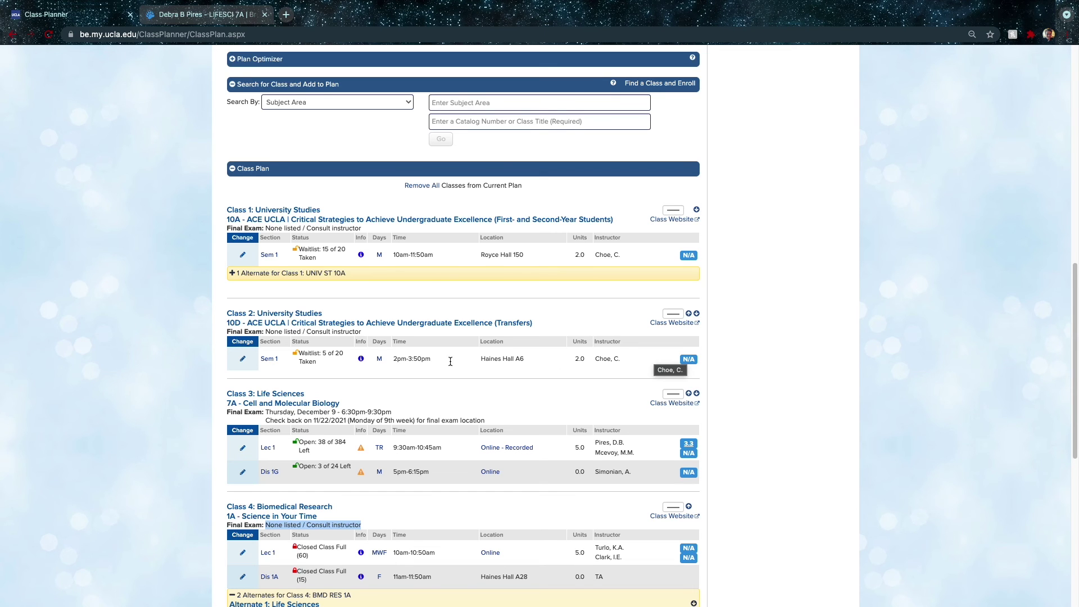
scroll(268, 441, down, 3)
scroll(268, 441, down, 2)
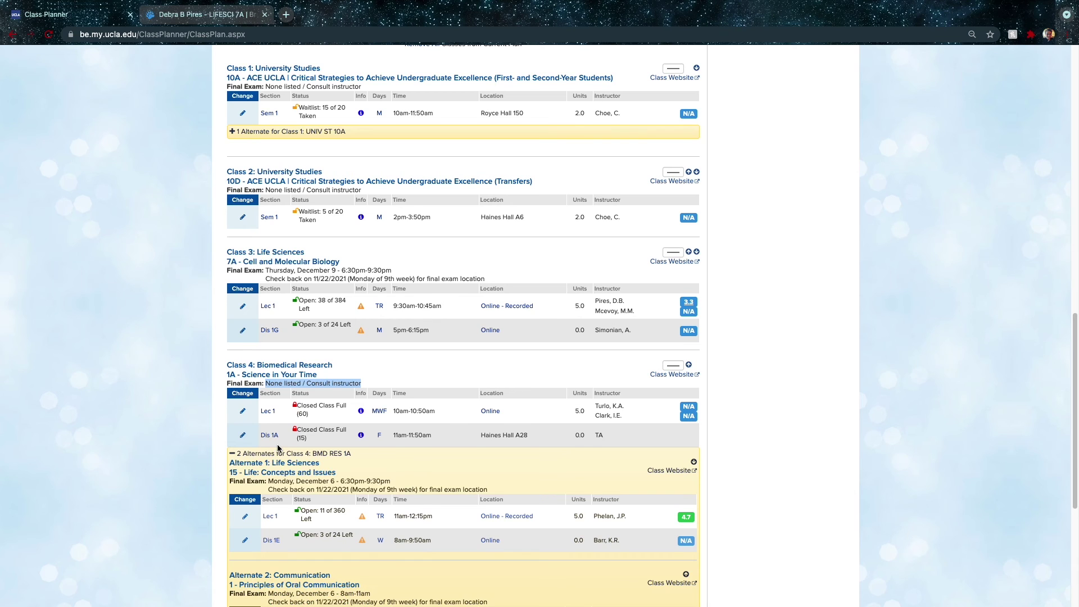
scroll(277, 448, down, 4)
scroll(277, 448, up, 12)
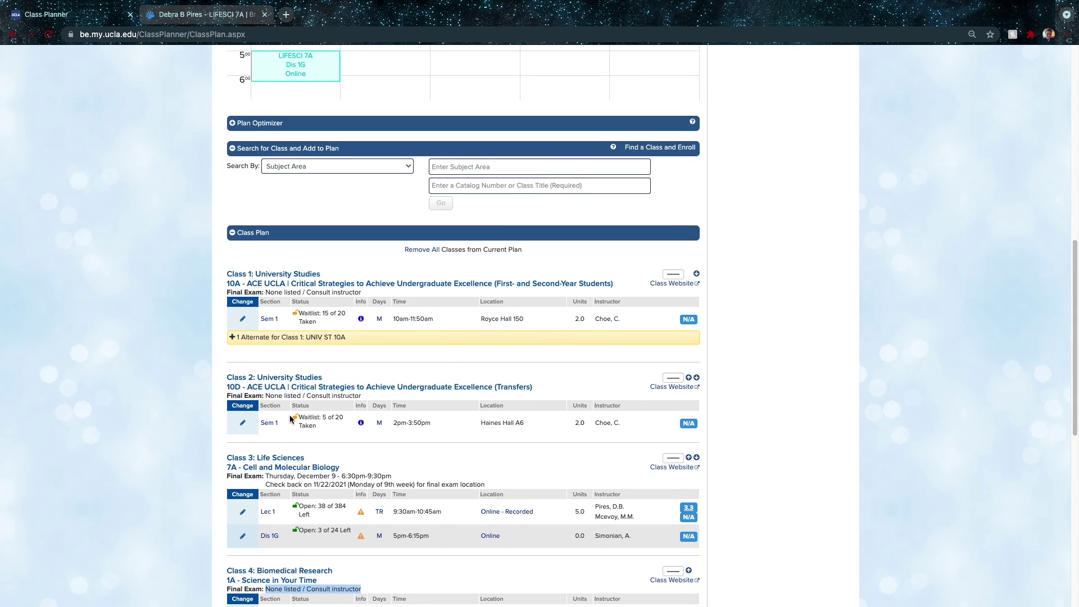
click(466, 216)
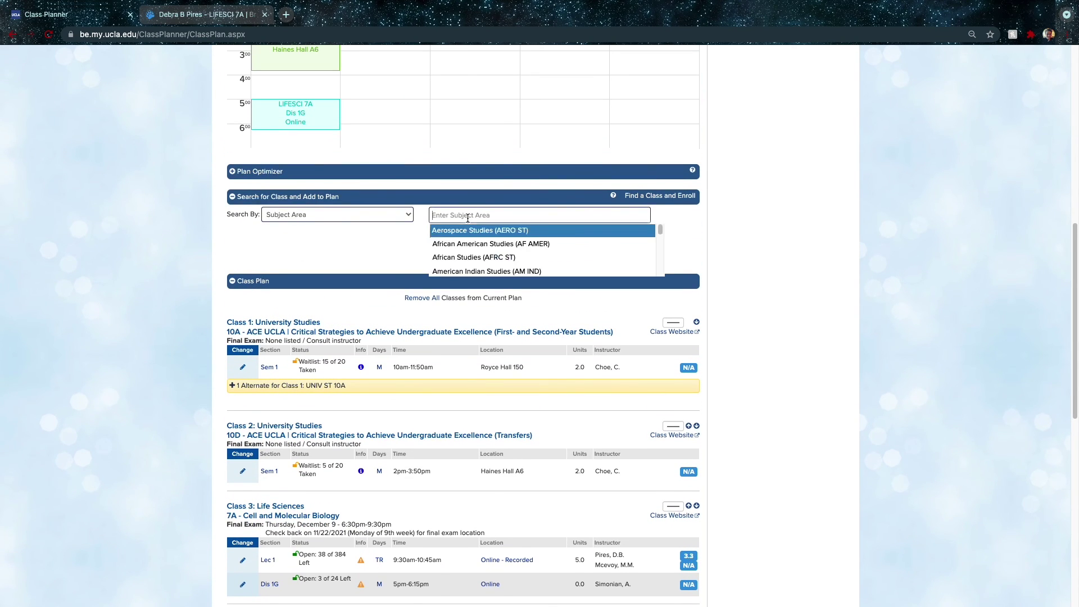
scroll(470, 258, down, 3)
scroll(469, 259, down, 1)
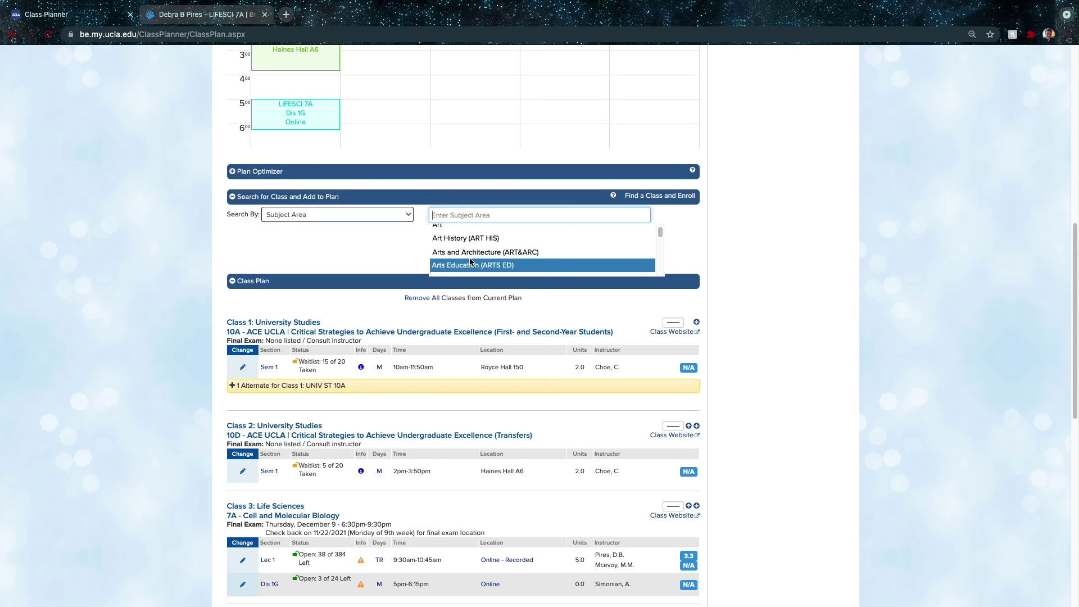
click(414, 252)
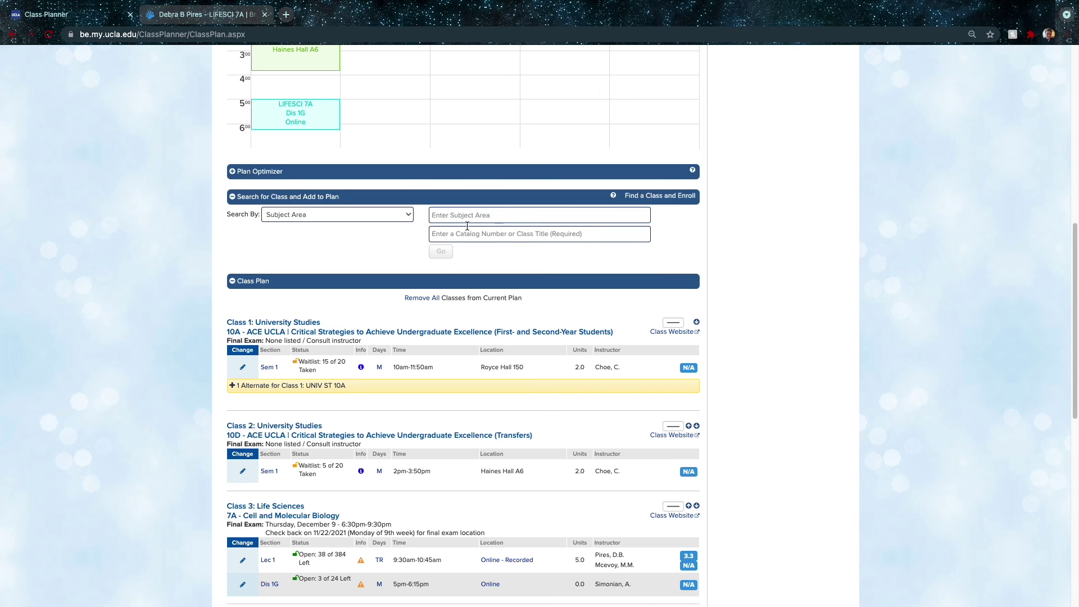
click(286, 387)
scroll(366, 251, up, 5)
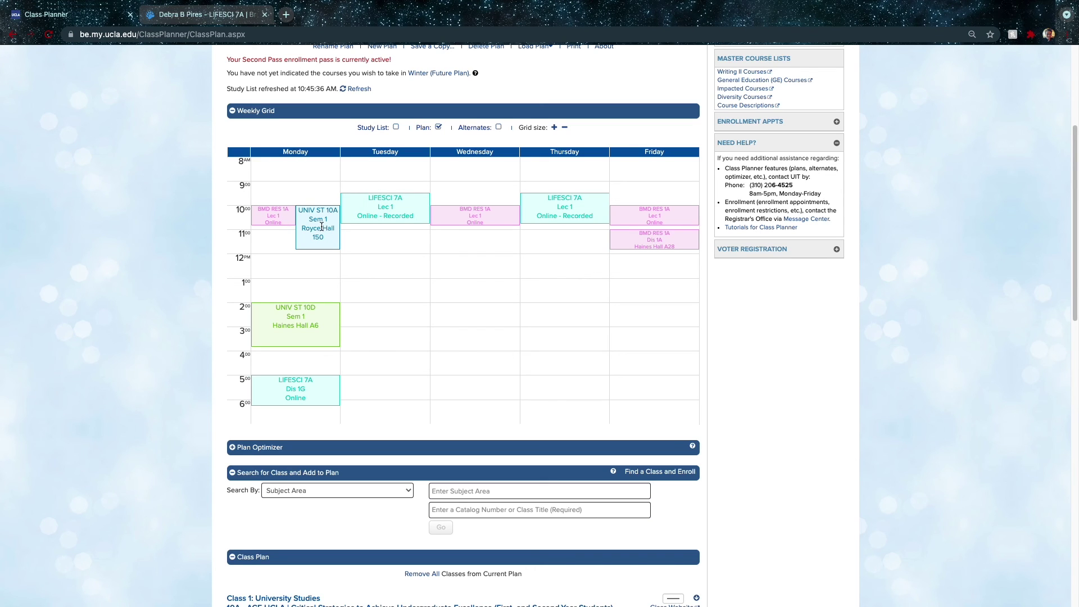
click(498, 126)
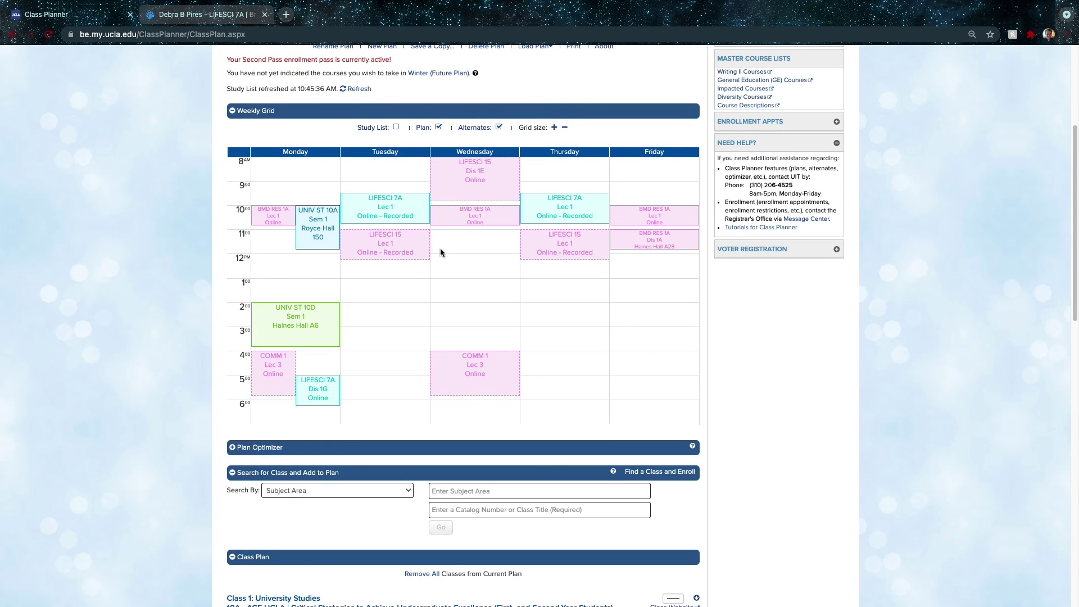
click(498, 127)
scroll(514, 231, down, 10)
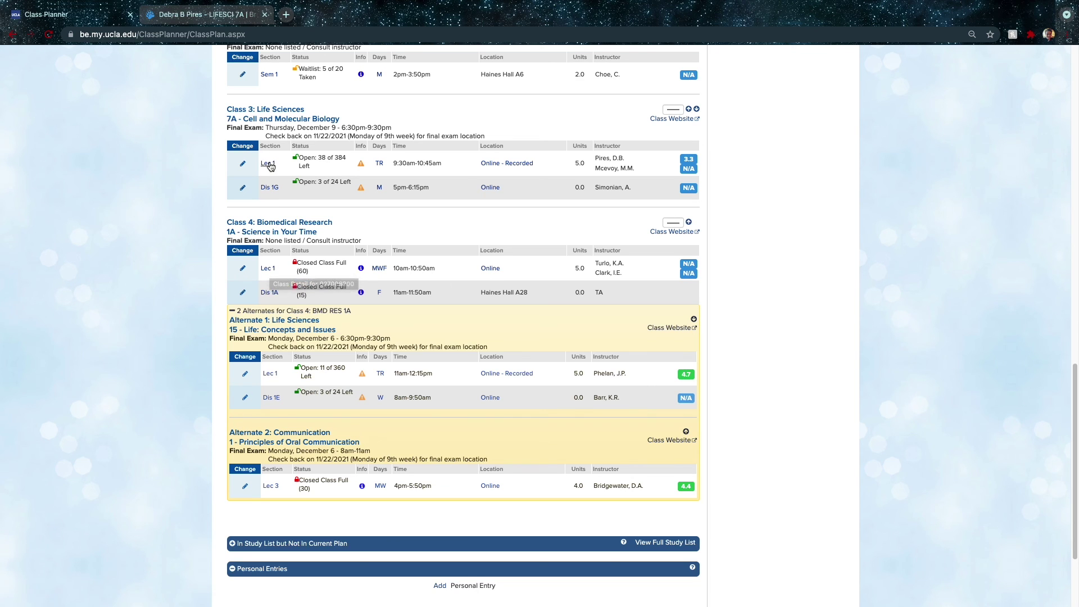
- Open the BMD RES 1A Lec 1 class details, signing in with single sign-on and Touch ID
click(267, 270)
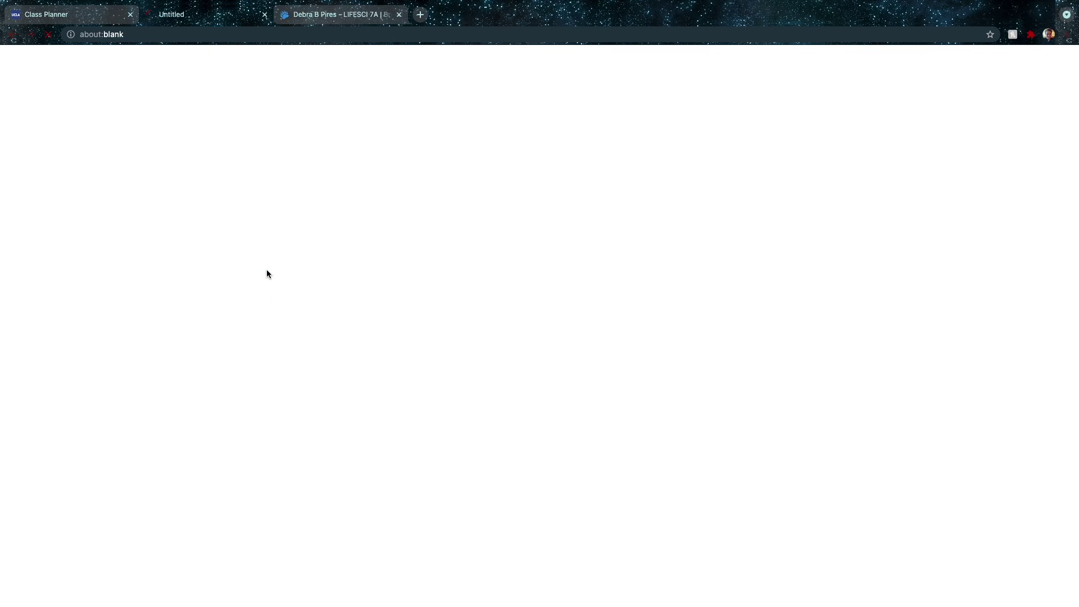
click(417, 288)
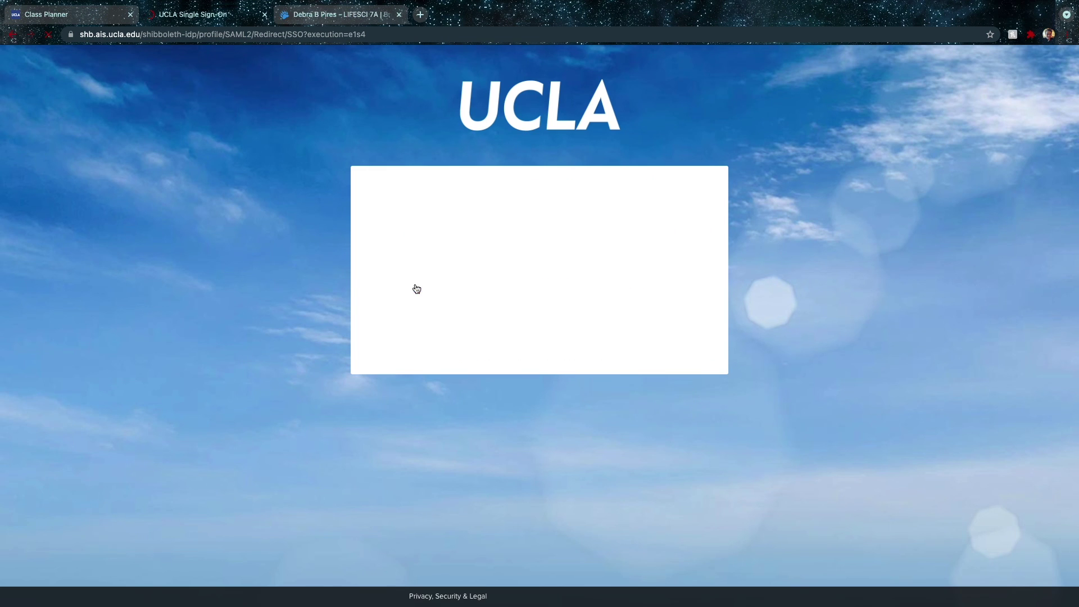
click(628, 240)
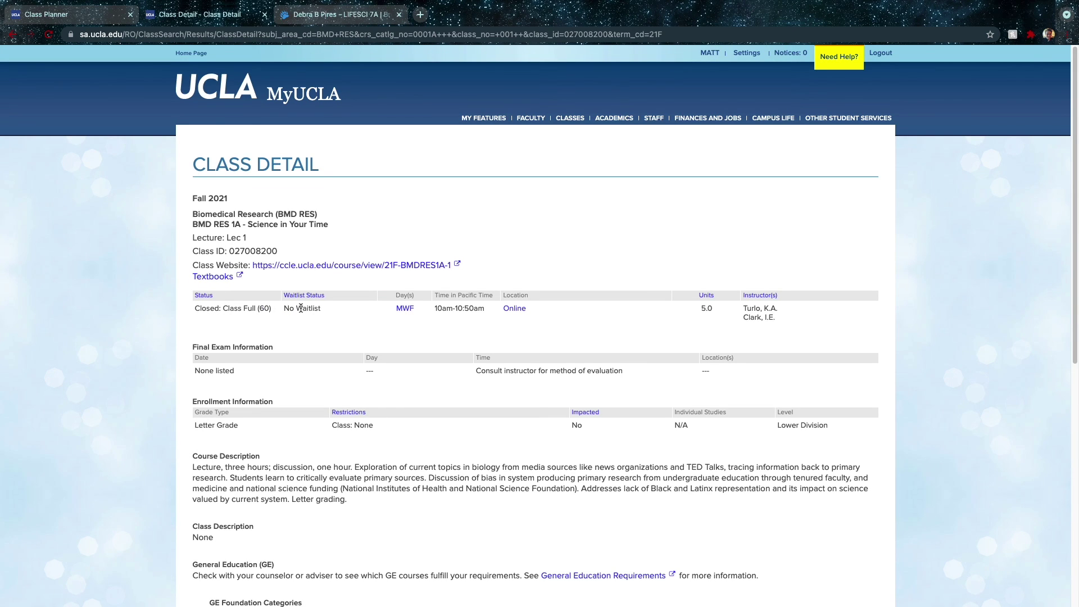
- Read the BMD RES 1A details (closed, 60 seats), then close it and the Bruinwalk tab
scroll(574, 274, down, 5)
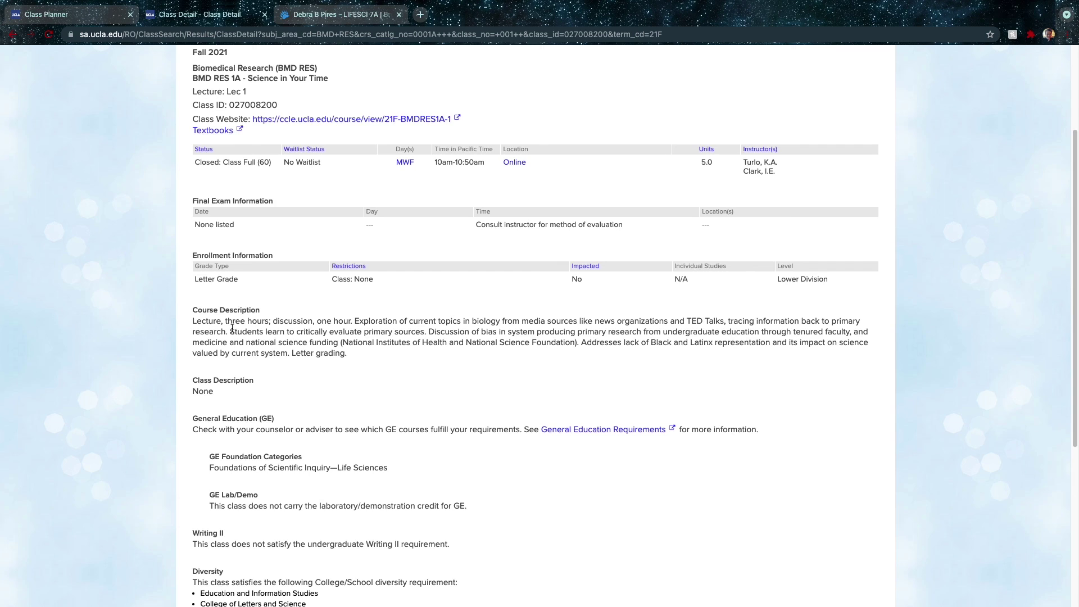
drag(230, 332, 402, 341)
click(349, 359)
scroll(349, 363, down, 3)
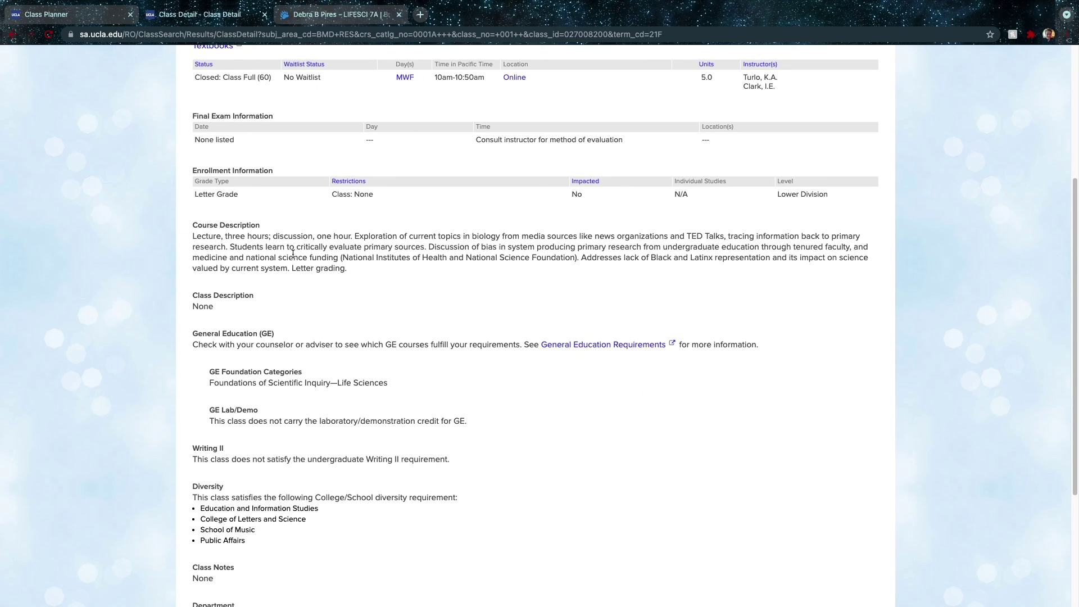
drag(294, 268, 369, 265)
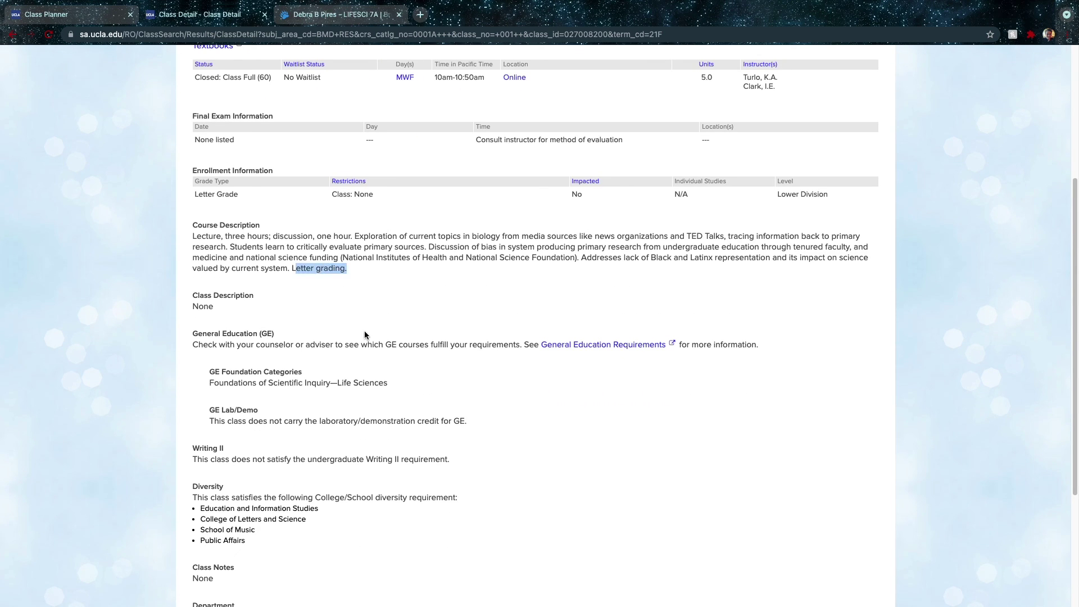
scroll(364, 331, down, 1)
scroll(364, 334, down, 1)
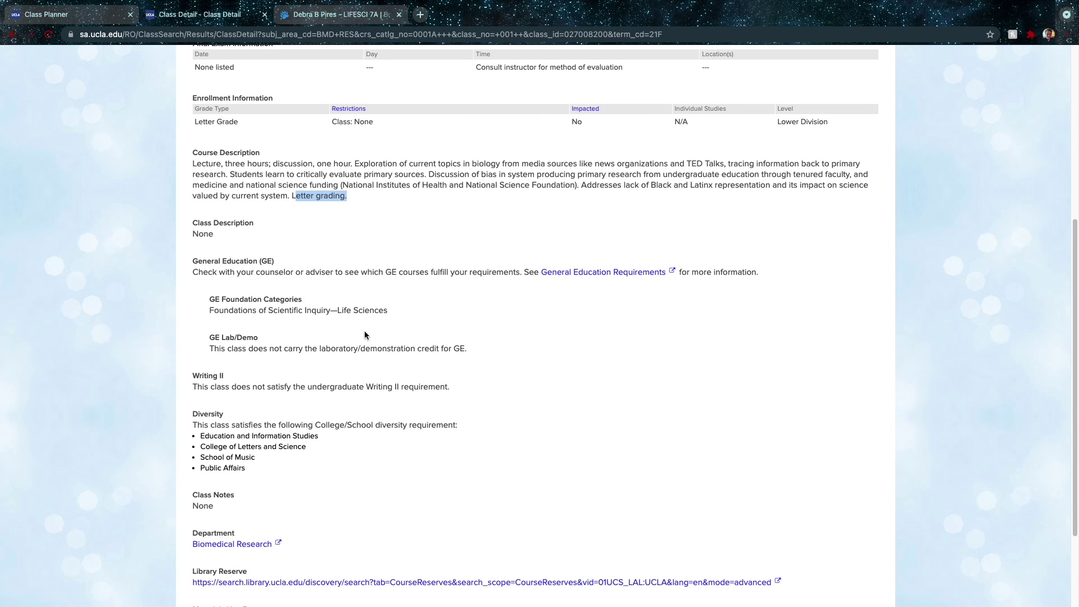
scroll(364, 335, up, 5)
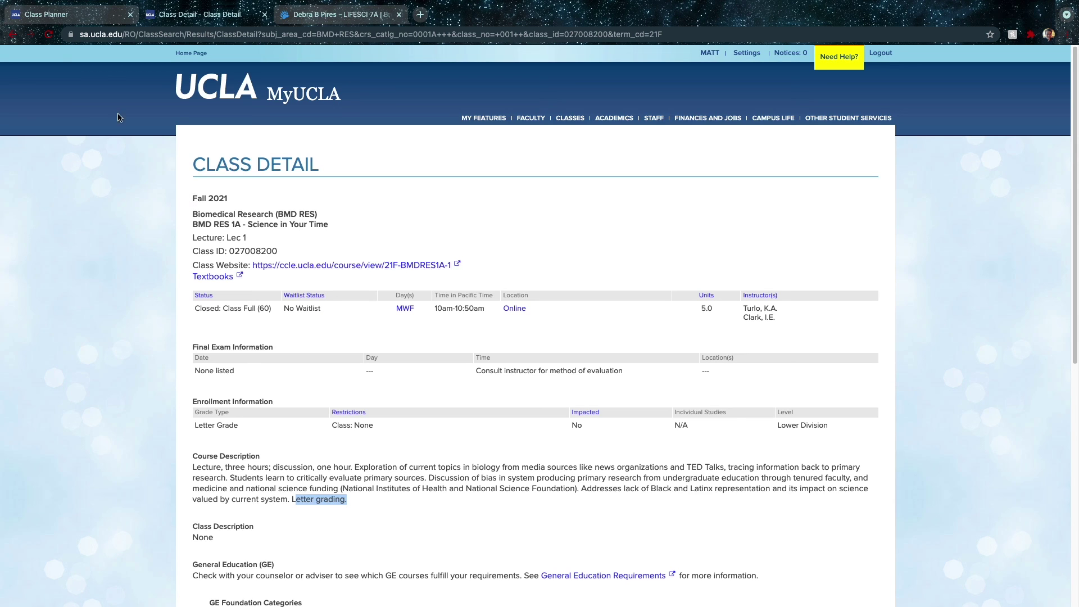
key(super+w)
key(super+w)
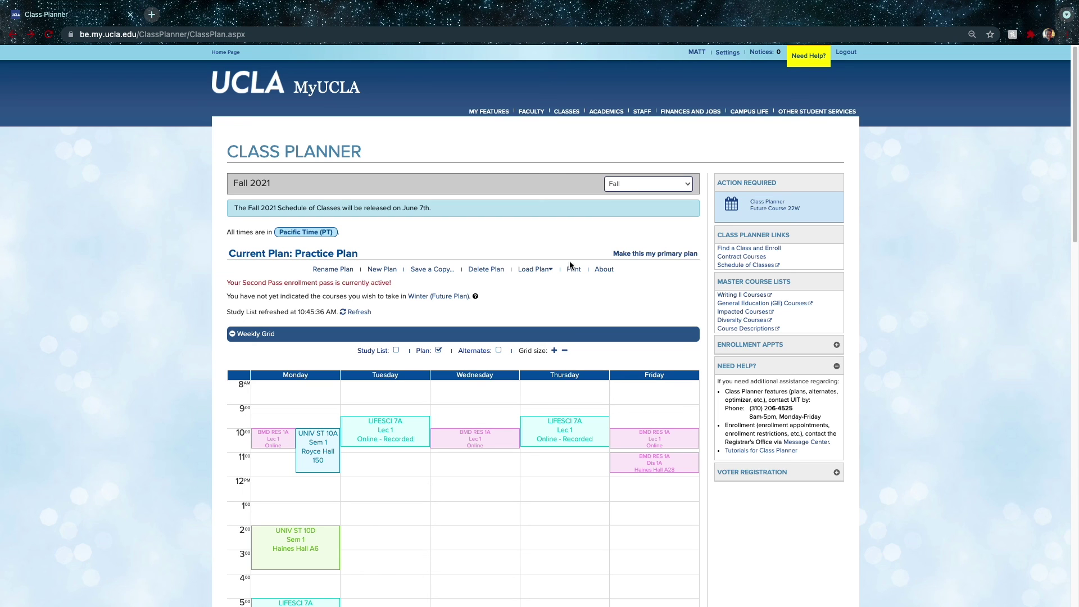
- Open the Campus Life Calendar for September 6–10 and check the download term list, keeping Summer Sessions
click(745, 114)
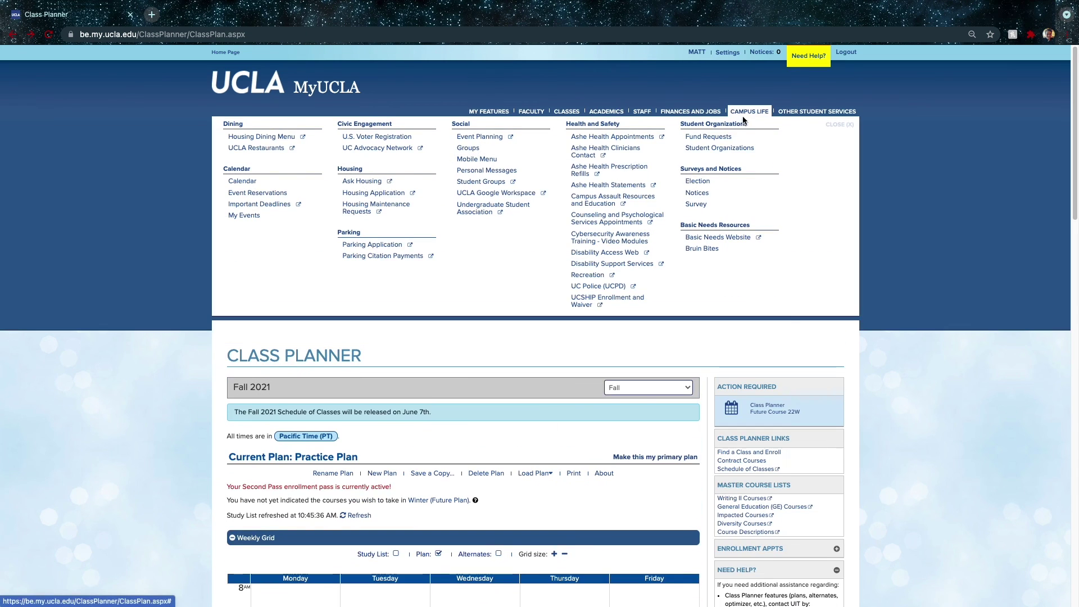
click(237, 182)
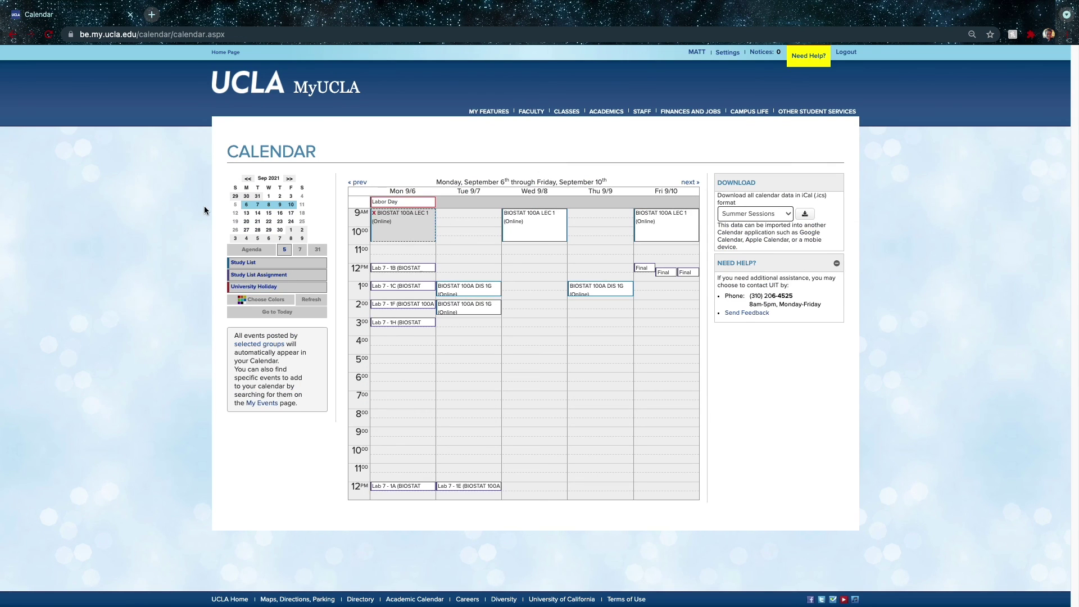
click(788, 214)
click(790, 219)
click(789, 218)
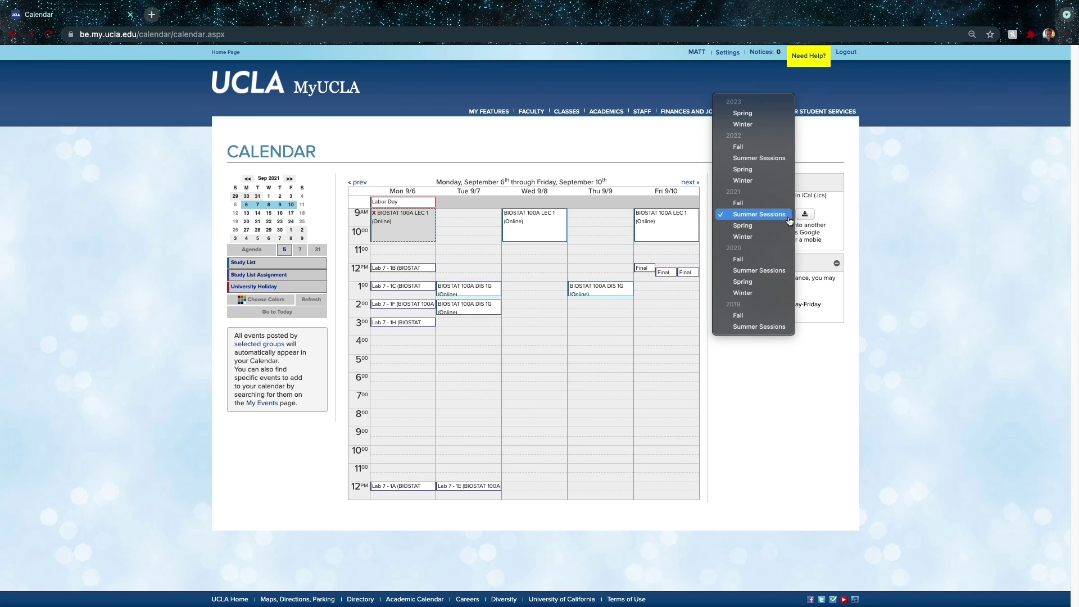
click(807, 258)
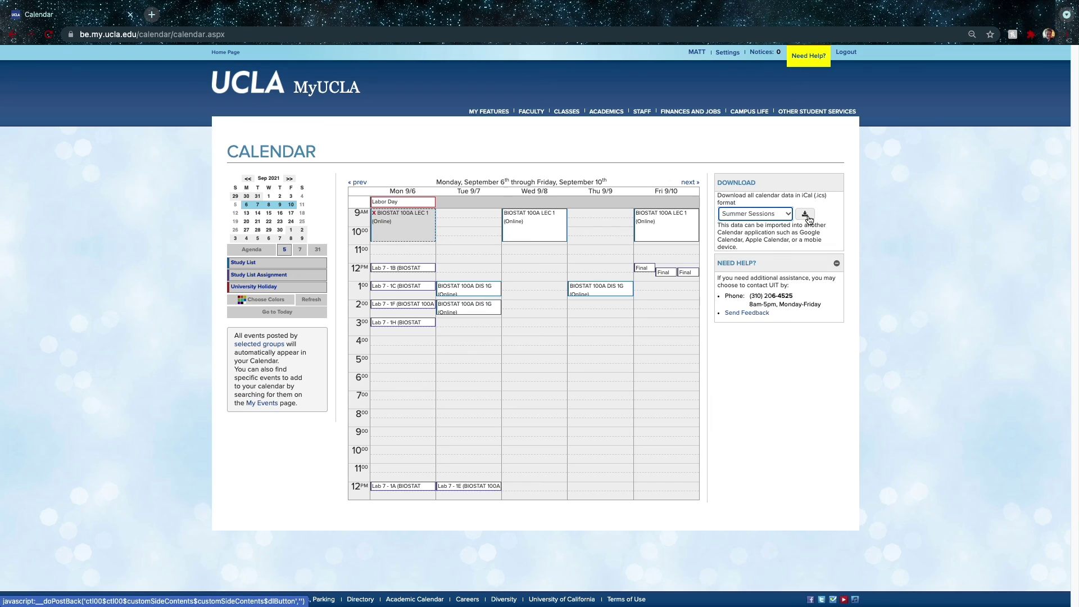